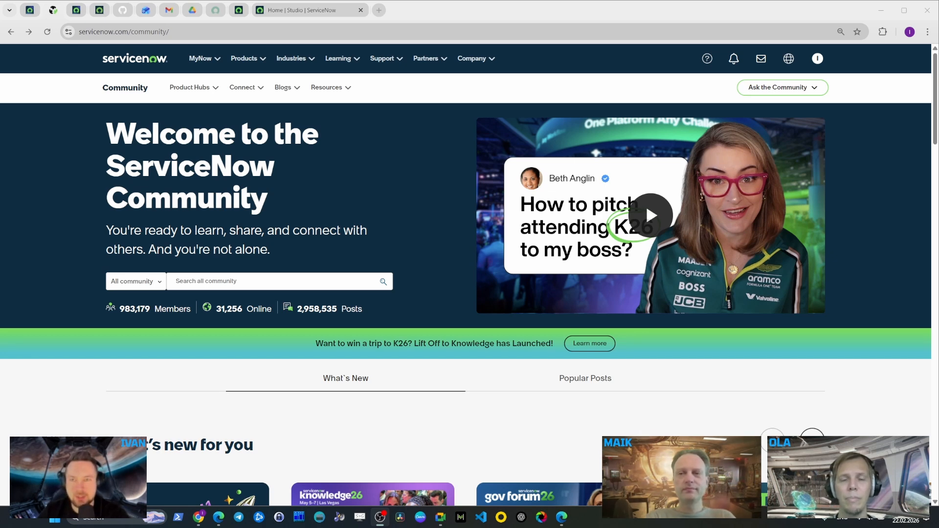
Open the app details of the ServiceNow Expeditions application in ServiceNow Studio
left_click(282, 16)
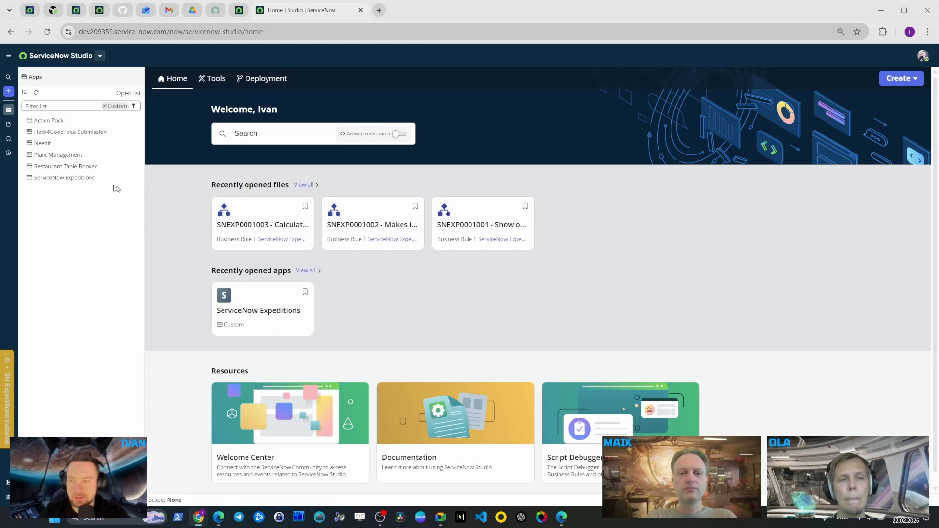
left_click(86, 178)
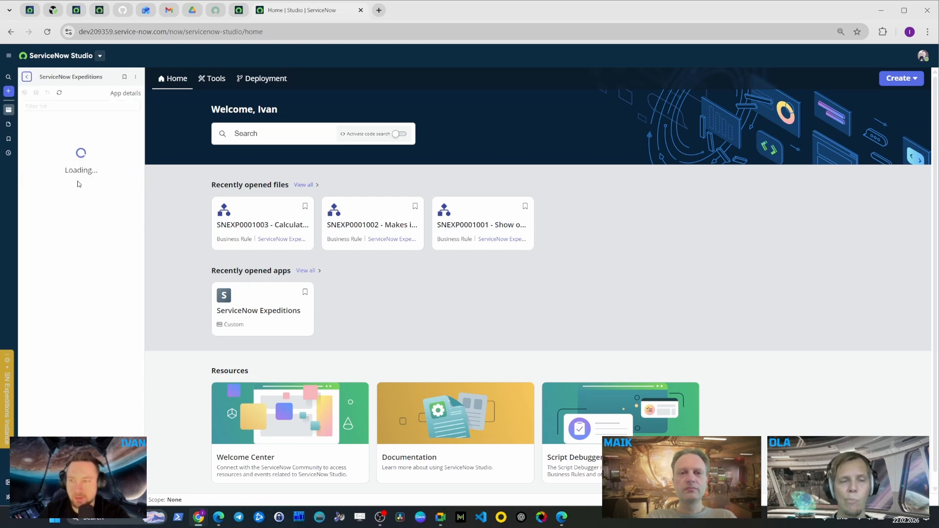
left_click(126, 93)
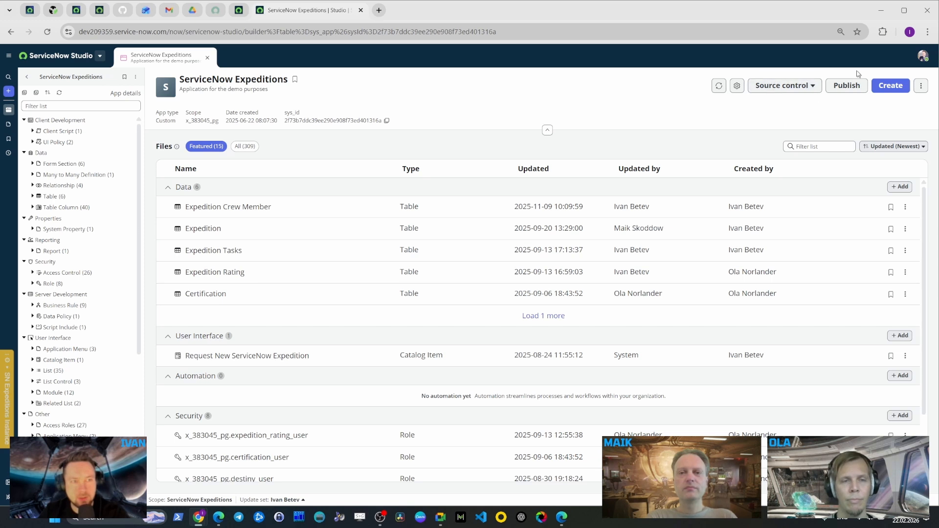
Review the uncommitted source control changes of the application, including those in the colleague's update set, without committing
left_click(812, 88)
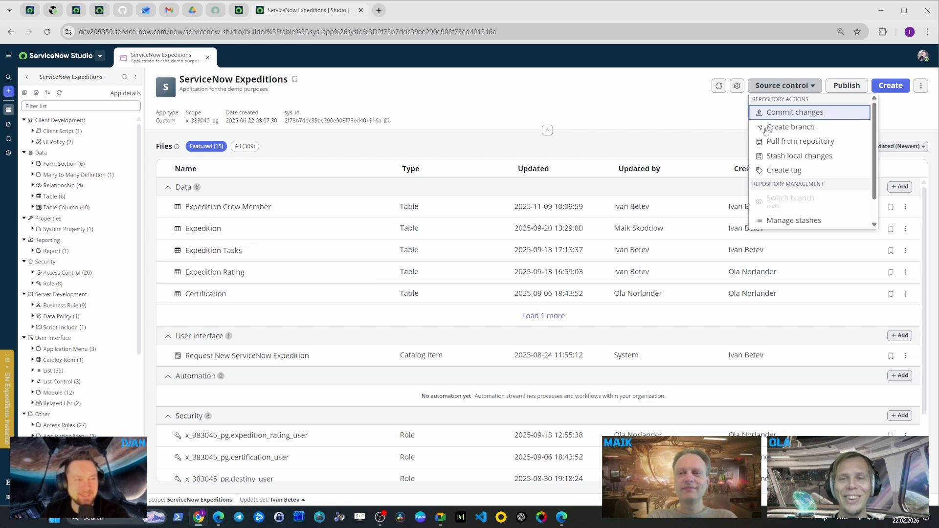
left_click(830, 116)
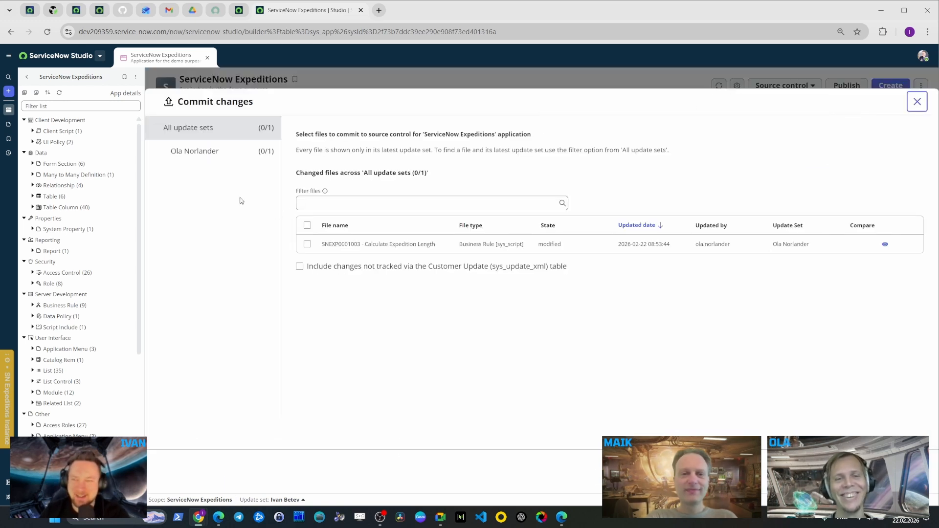
left_click(236, 155)
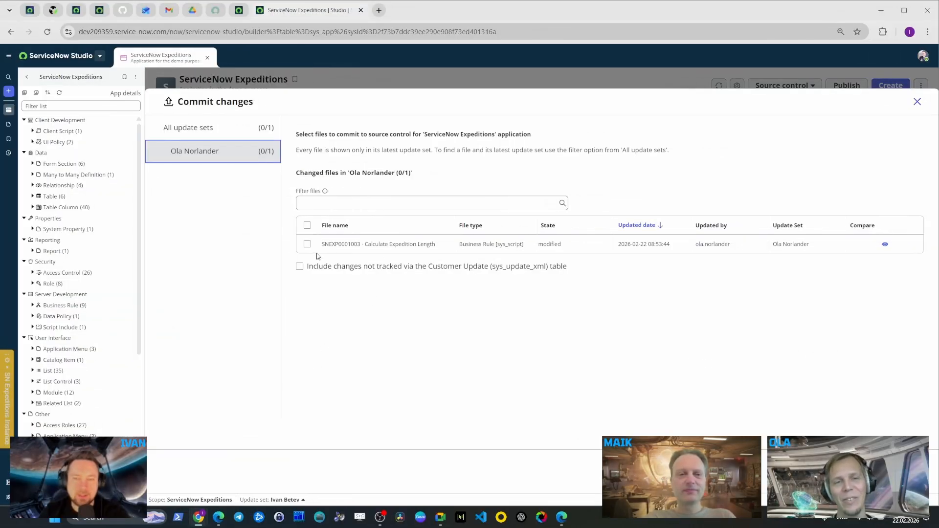
left_click_drag(321, 244, 361, 251)
left_click(917, 102)
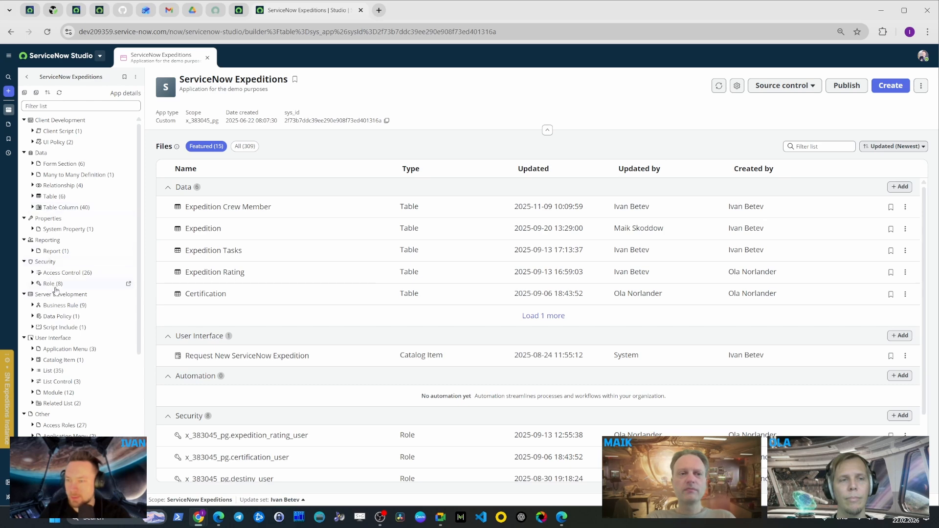
Open the business rule SNEXP0001003 - Calculate Expedition Length and view the update sets available for selection, keeping the current one
left_click(30, 305)
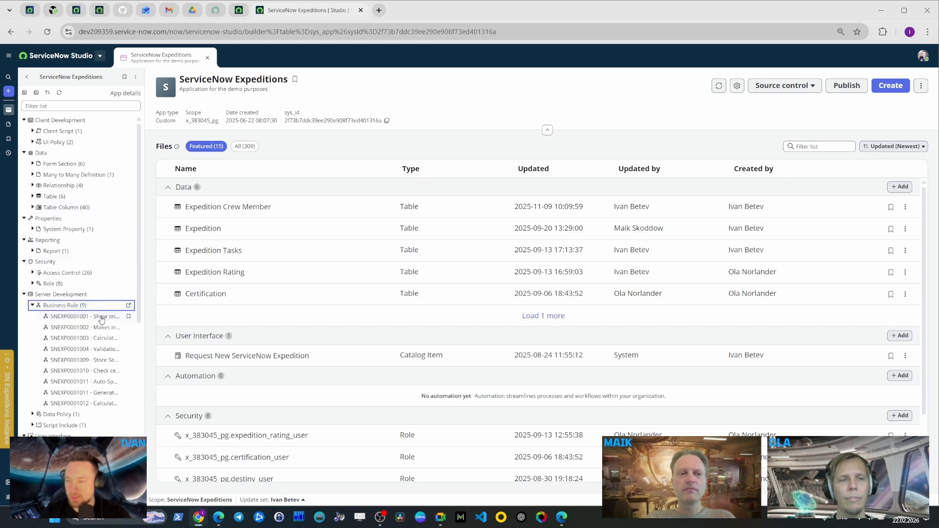
left_click(86, 341)
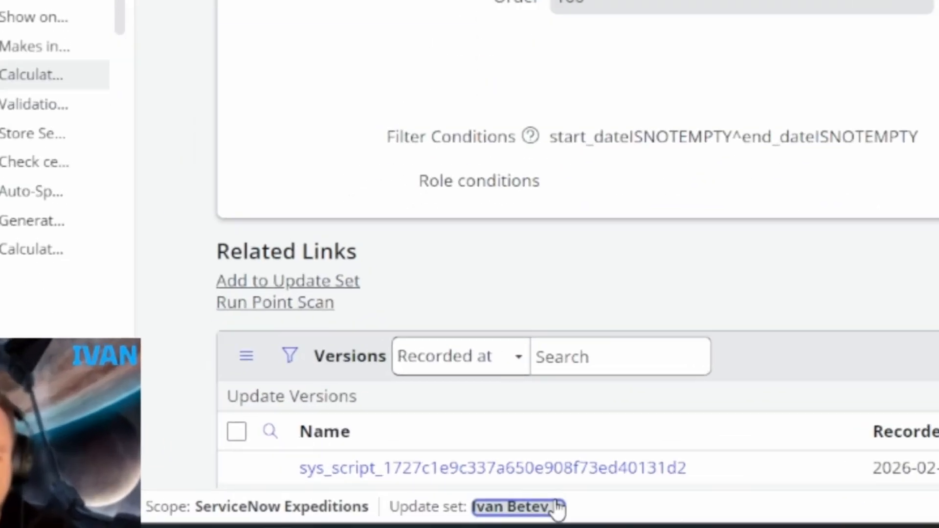
left_click(299, 501)
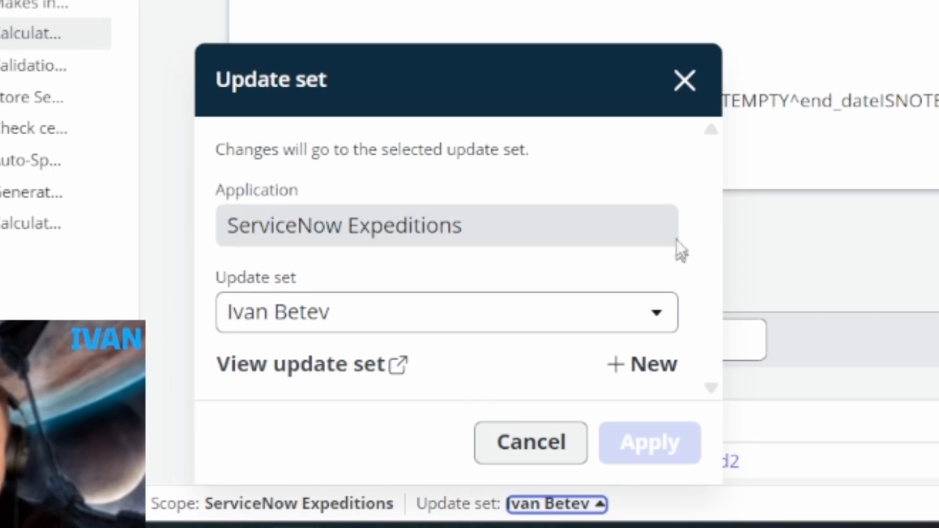
left_click(556, 326)
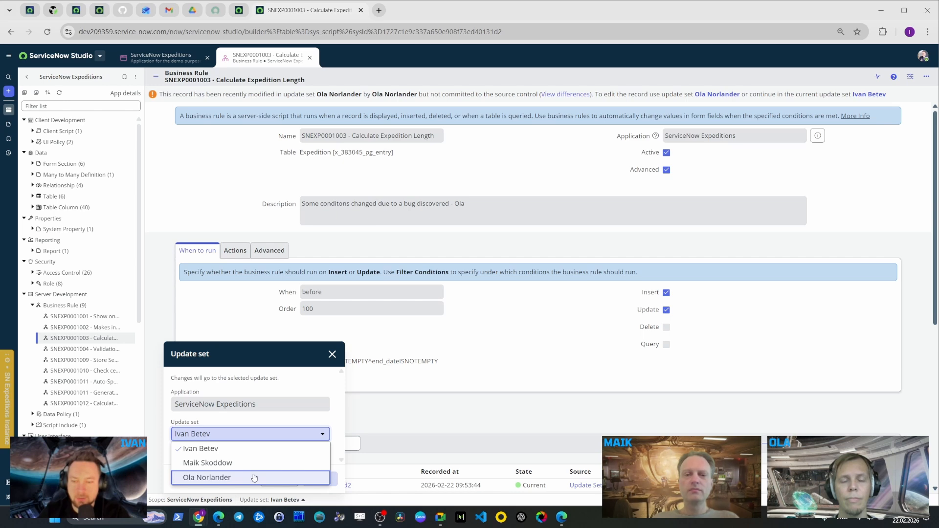
left_click(332, 356)
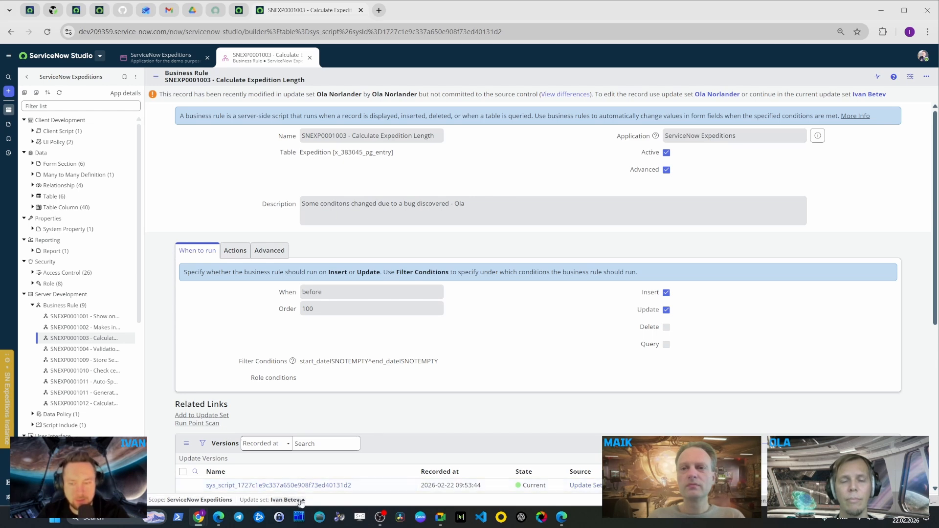
Continue editing the business rule in the current update set, append a note asking the colleague "what is this about?" to its description, and save
left_click(863, 94)
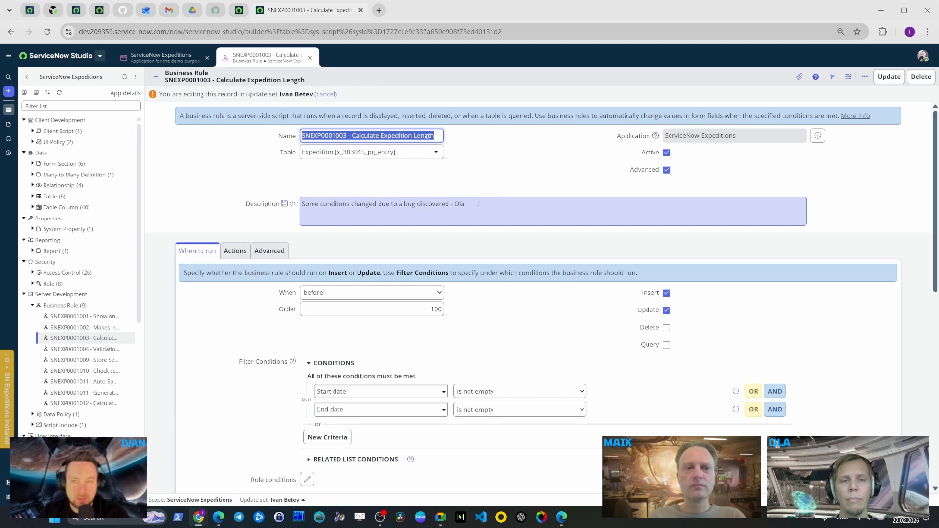
double_click(458, 204)
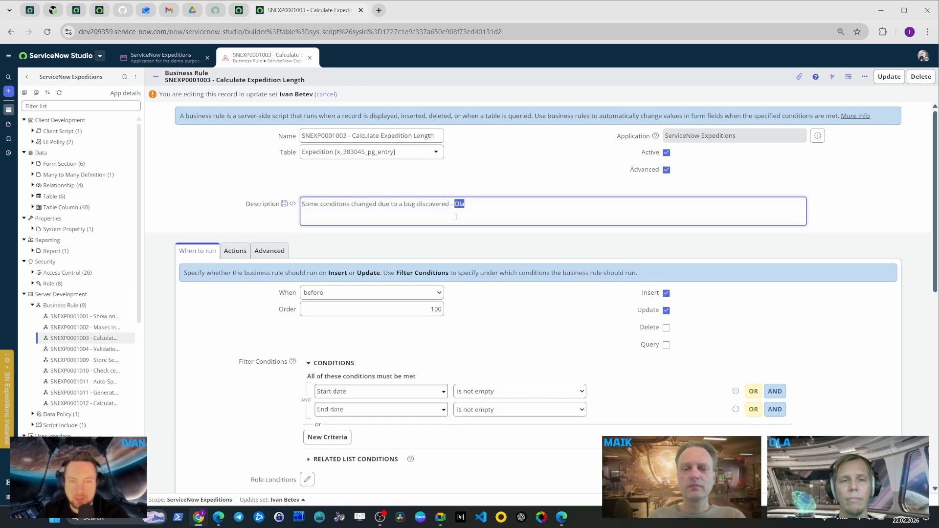
left_click(551, 222)
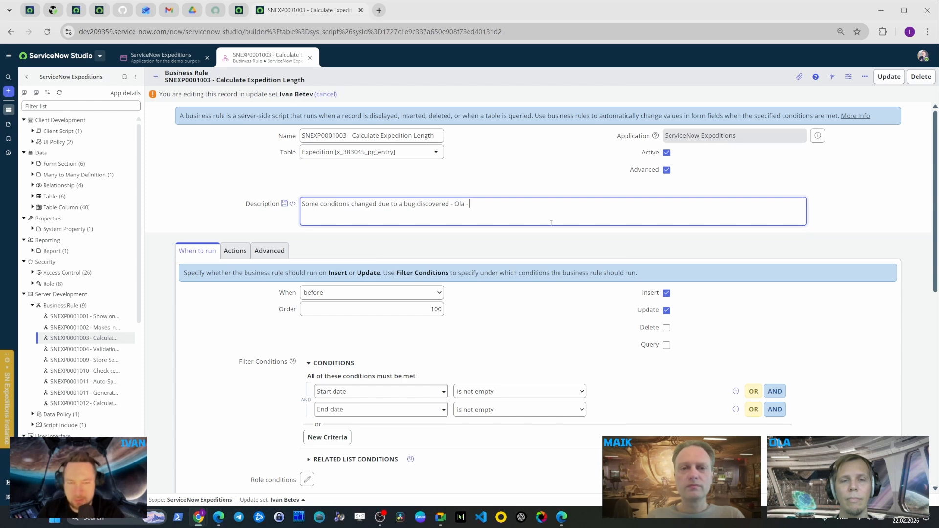
type("- Hey, Ola,")
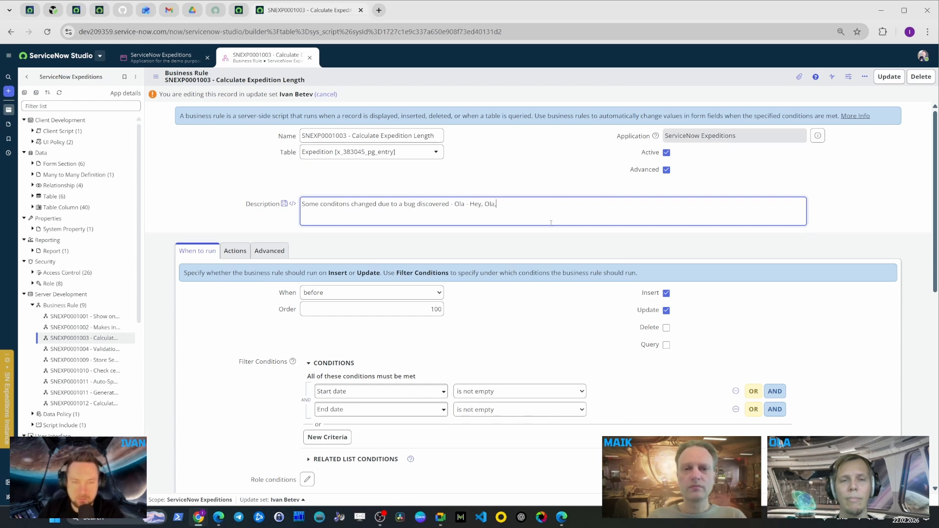
type(" what is this about?")
left_click(888, 78)
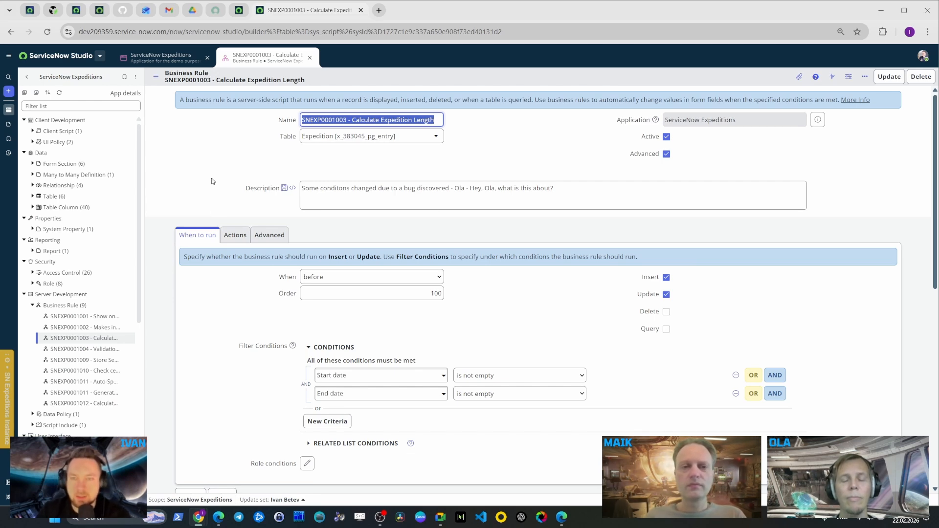
Examine the business rule's version history, comparing the state and source update set of the two most recent versions
left_click(162, 58)
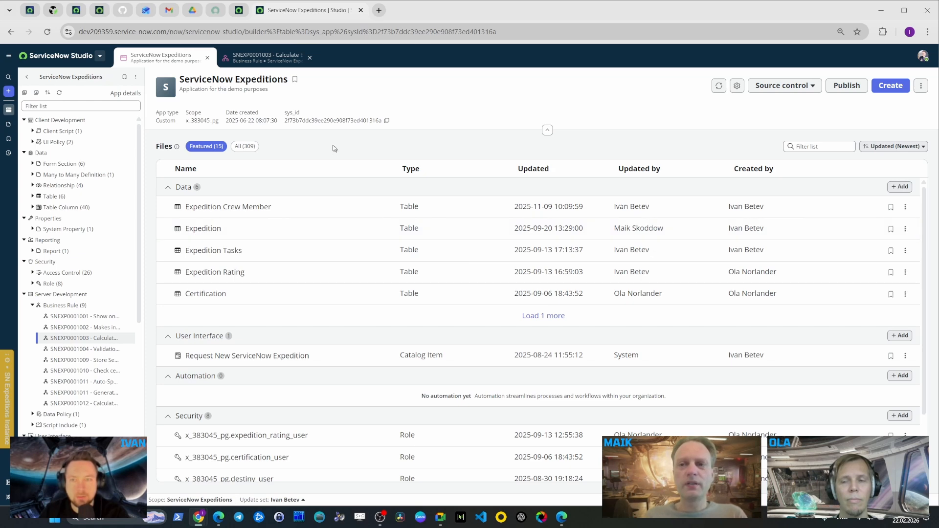
left_click(266, 60)
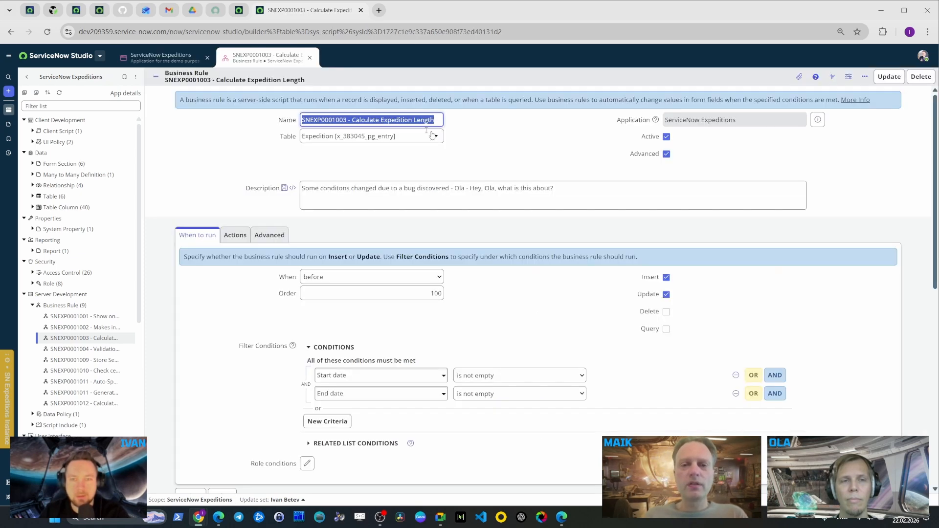
scroll(440, 179, "down", 5)
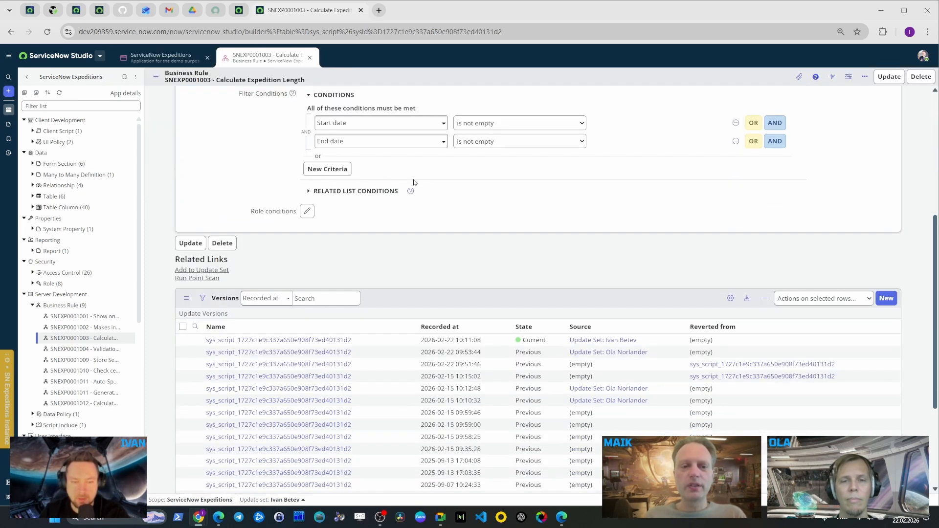
scroll(414, 182, "down", 2)
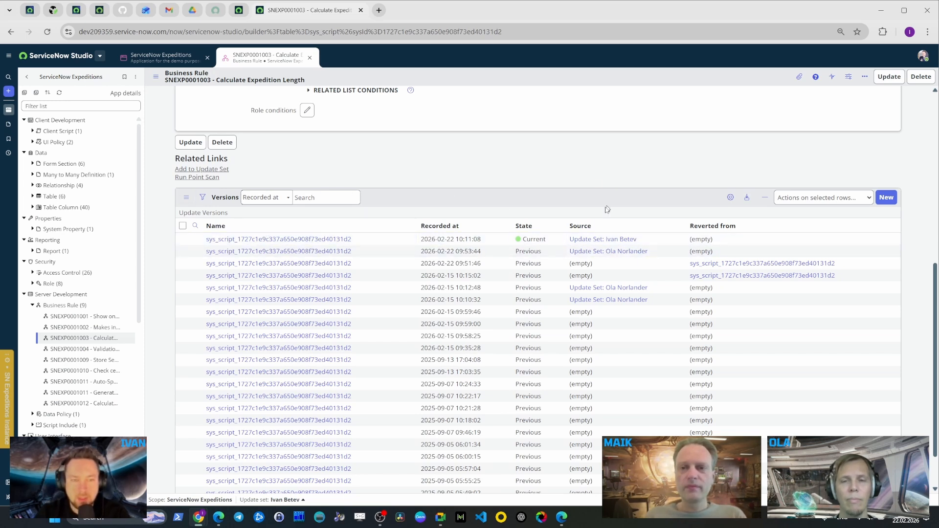
left_click_drag(551, 240, 515, 242)
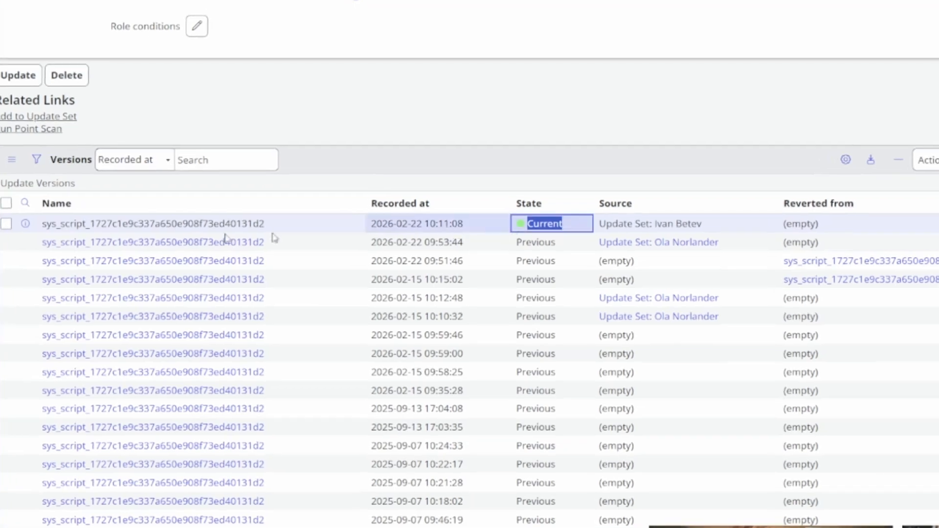
left_click_drag(702, 234, 591, 235)
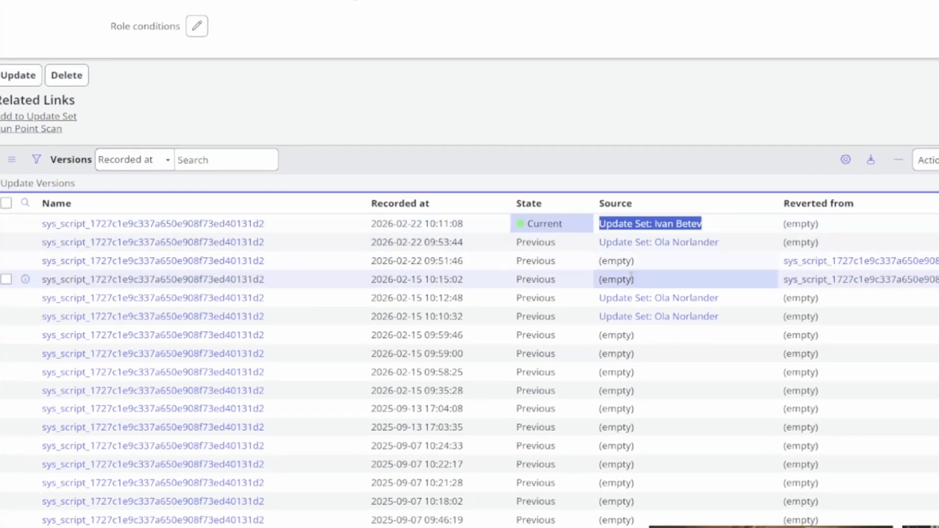
left_click_drag(734, 243, 597, 243)
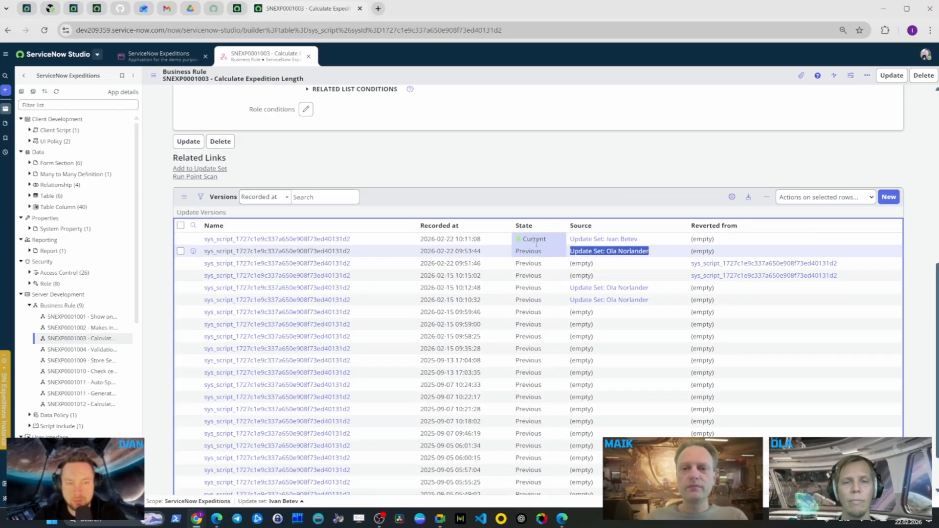
left_click(534, 192)
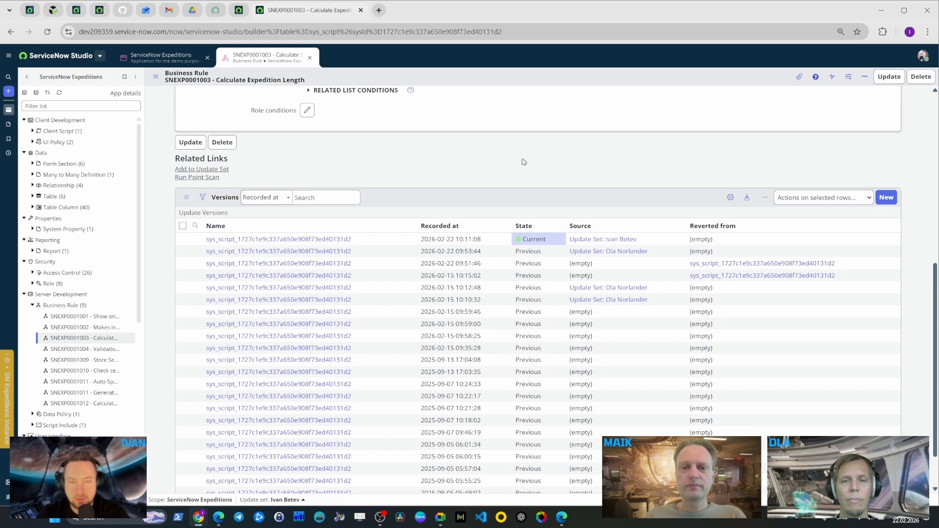
scroll(428, 177, "up", 7)
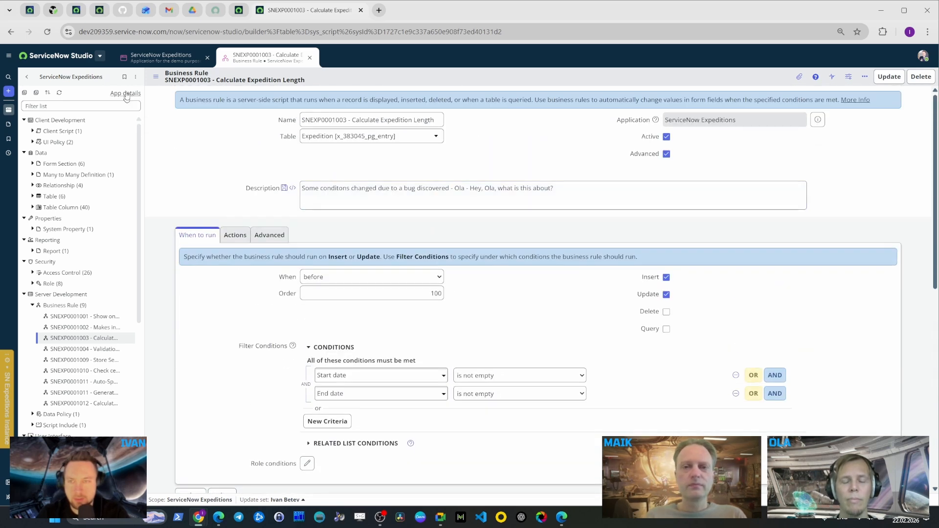
Open the application's commit changes list and compare the modified SNEXP0001003 business rule with its last committed version
left_click(153, 58)
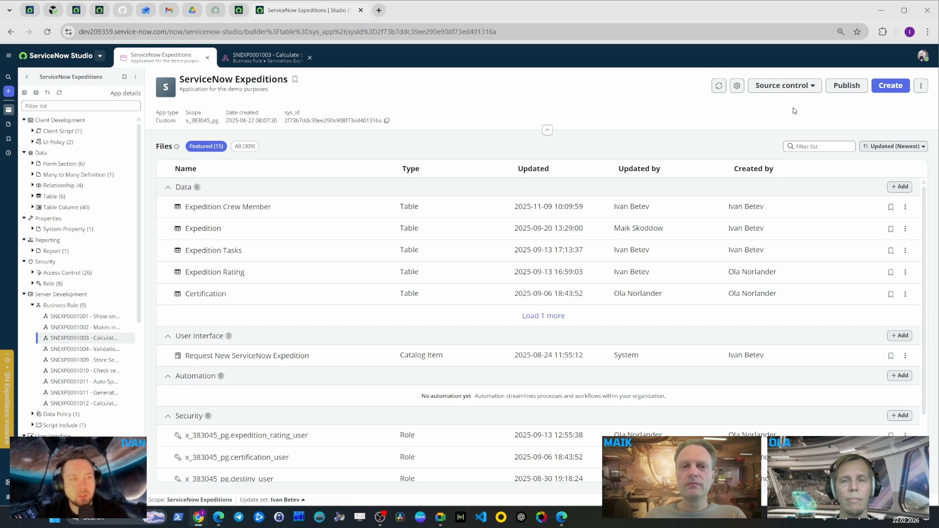
left_click(807, 91)
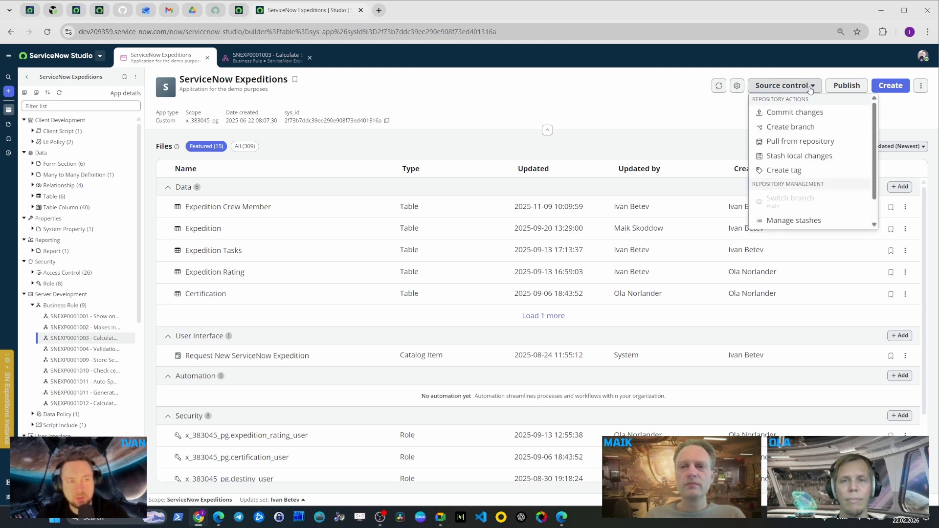
left_click(833, 113)
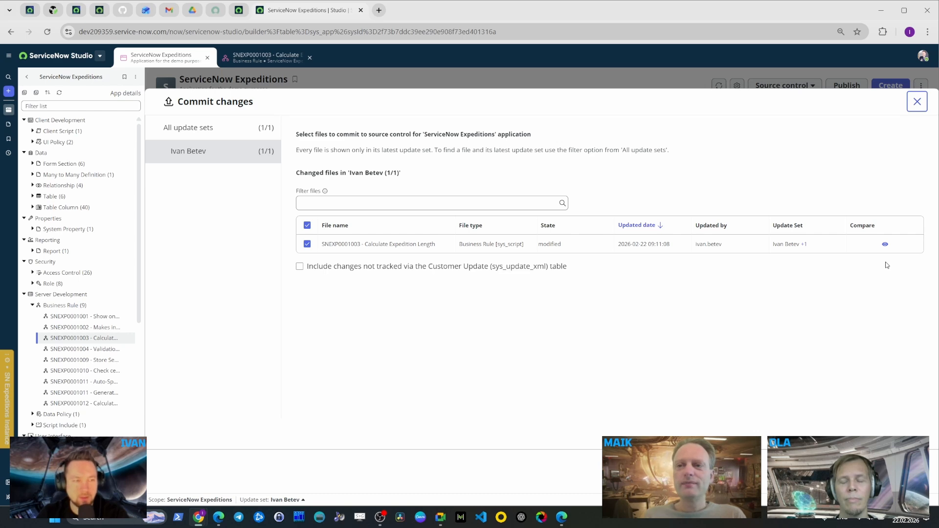
left_click(885, 246)
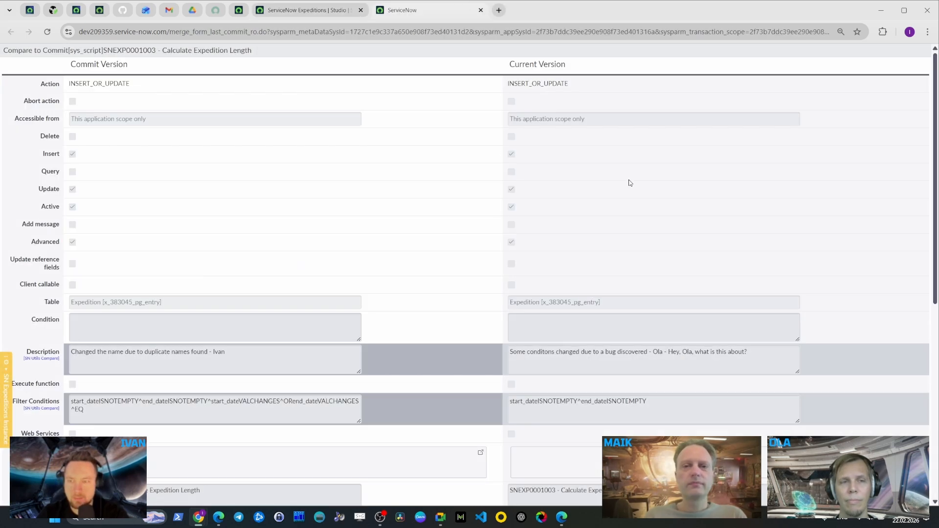
Examine the differences in Description and Filter Conditions between the commit version and the current version
scroll(370, 189, "down", 1)
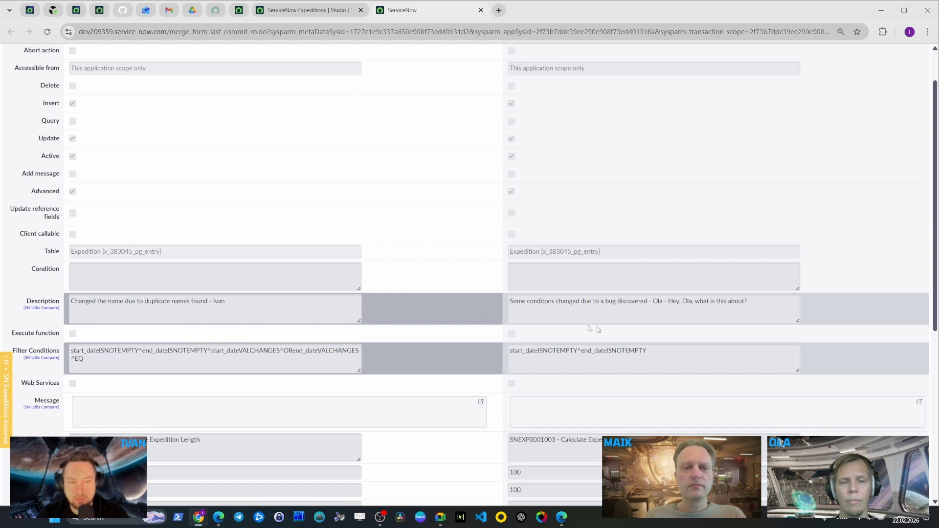
scroll(331, 273, "up", 1)
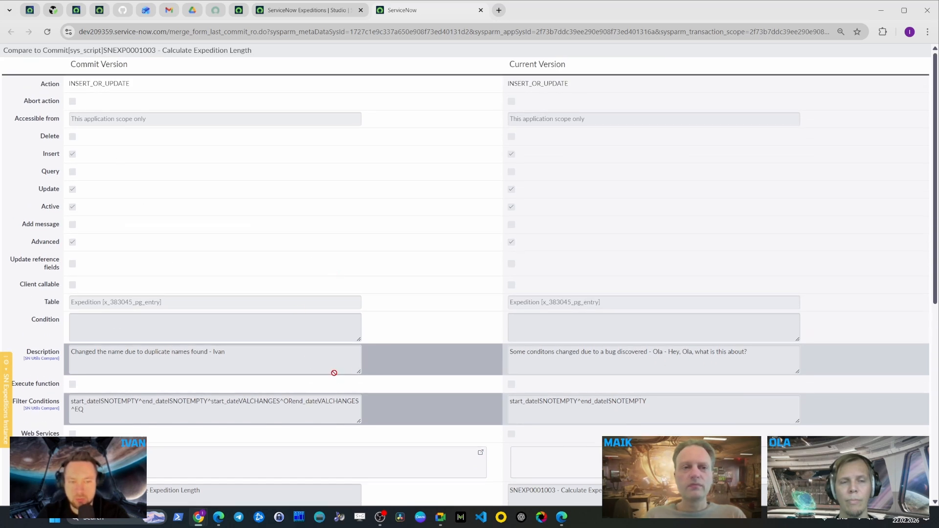
double_click(216, 354)
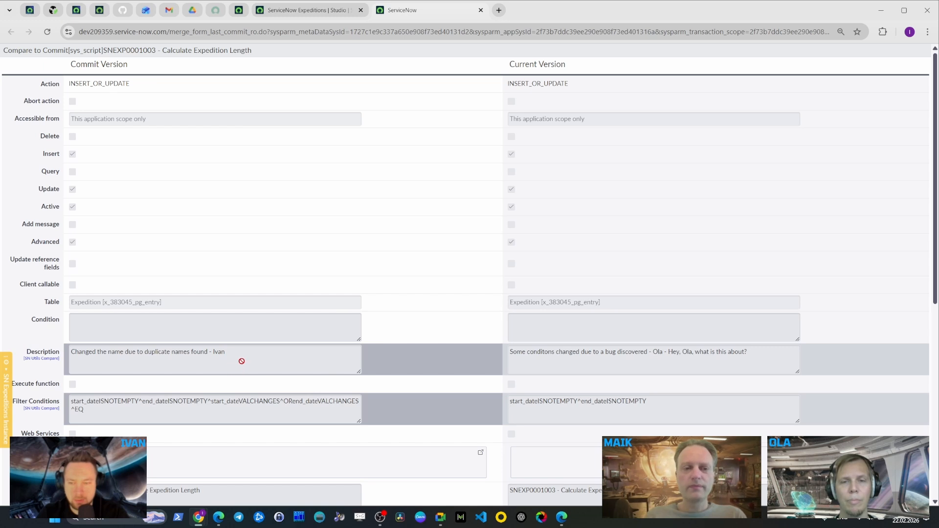
left_click_drag(237, 360, 68, 369)
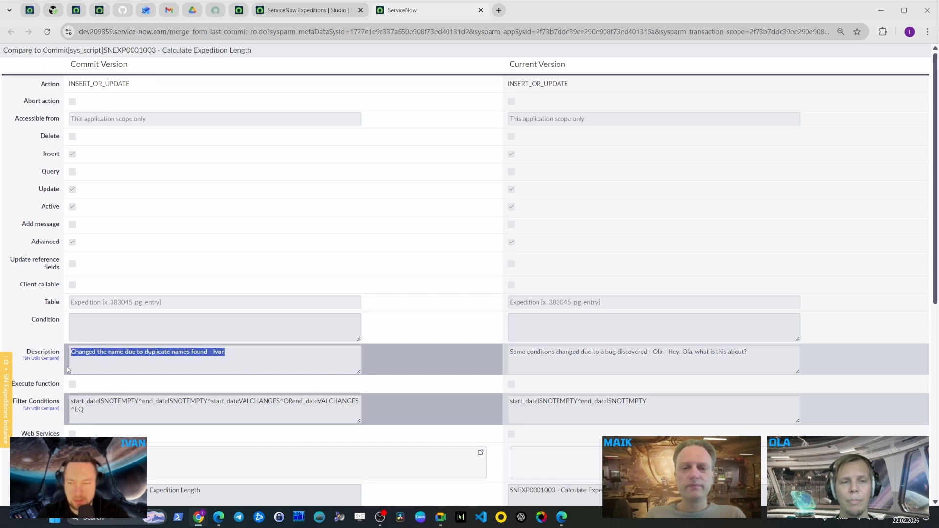
left_click(426, 370)
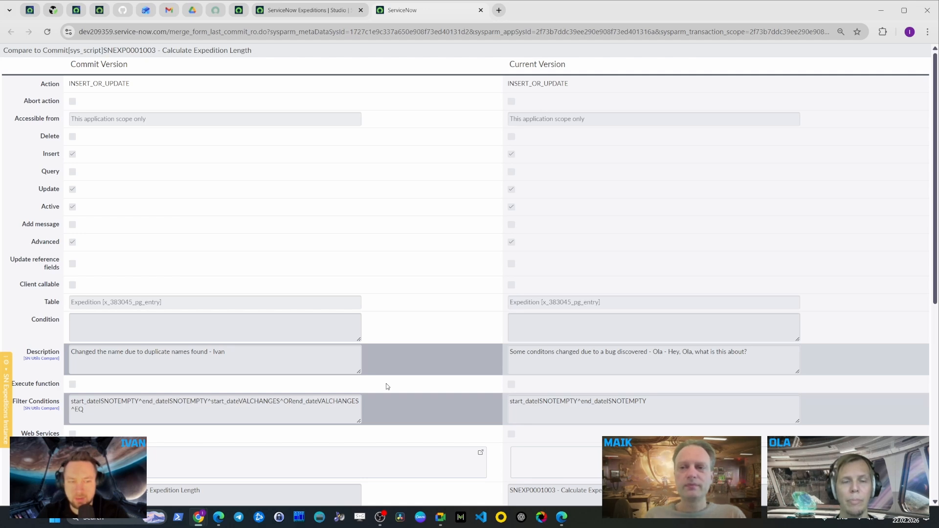
Examine the remaining fields of the business rule's commit comparison and close the comparison
scroll(488, 270, "down", 7)
scroll(487, 259, "up", 6)
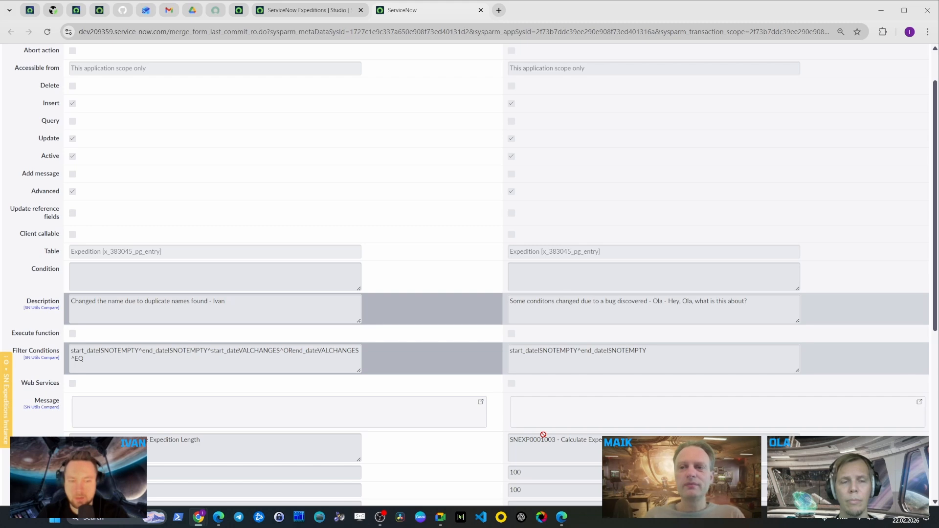
middle_click(390, 5)
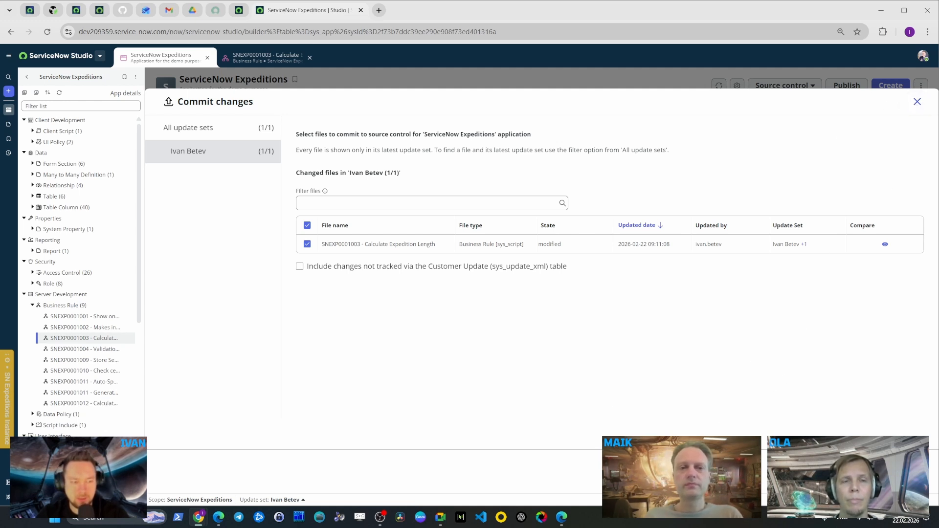
Commit the modified SNEXP0001003 business rule with a comment naming the committing developer, and check whether further changes can be committed
left_click(900, 472)
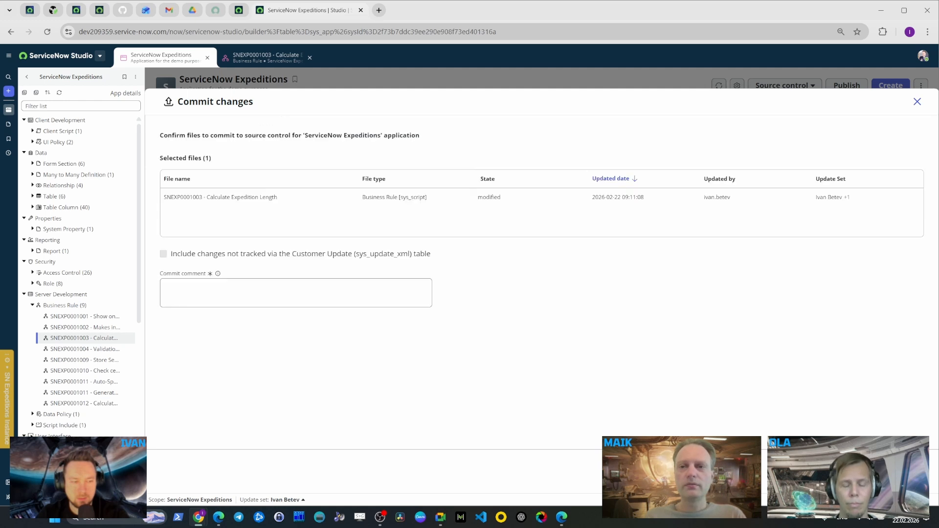
left_click(200, 304)
type("Commi")
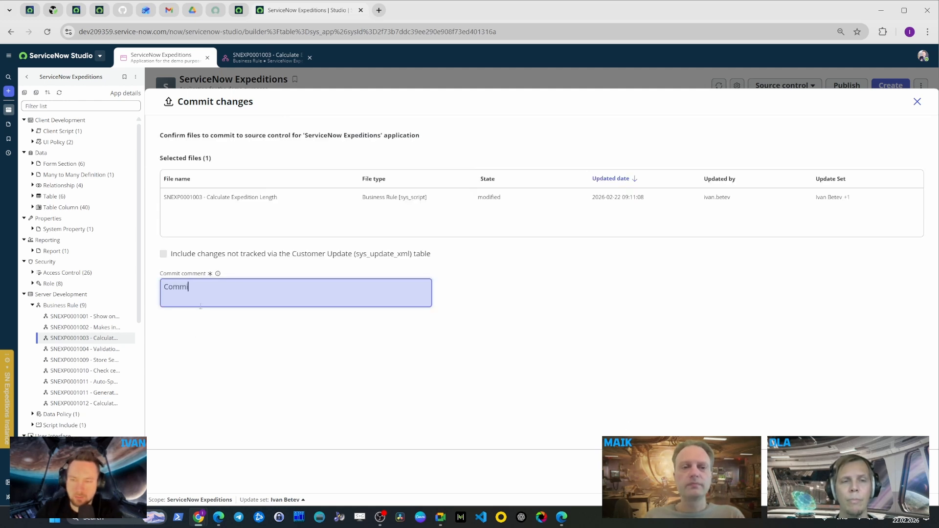
type("t from Ivan")
left_click(900, 471)
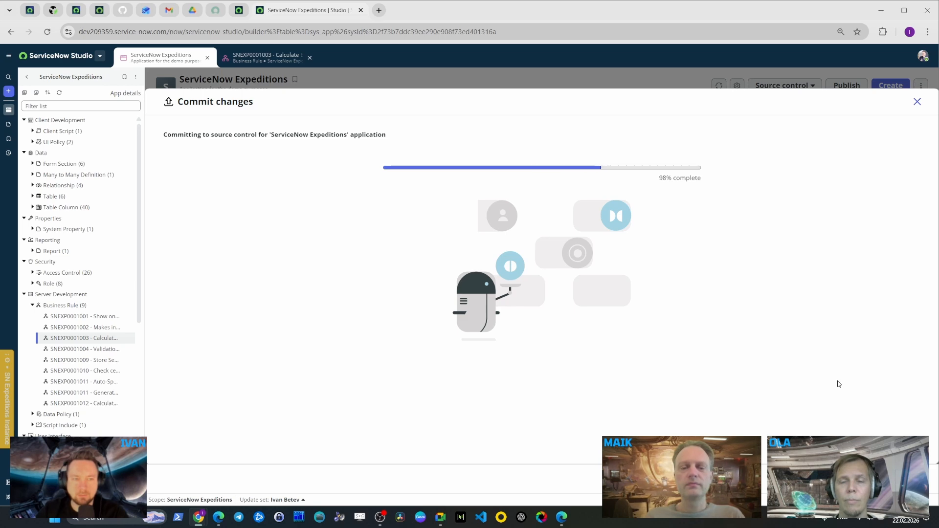
left_click(900, 471)
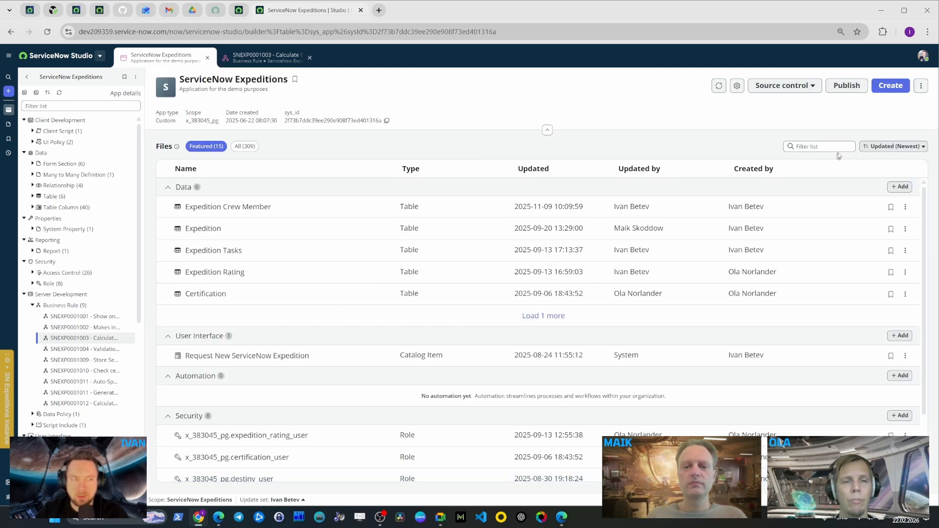
left_click(809, 85)
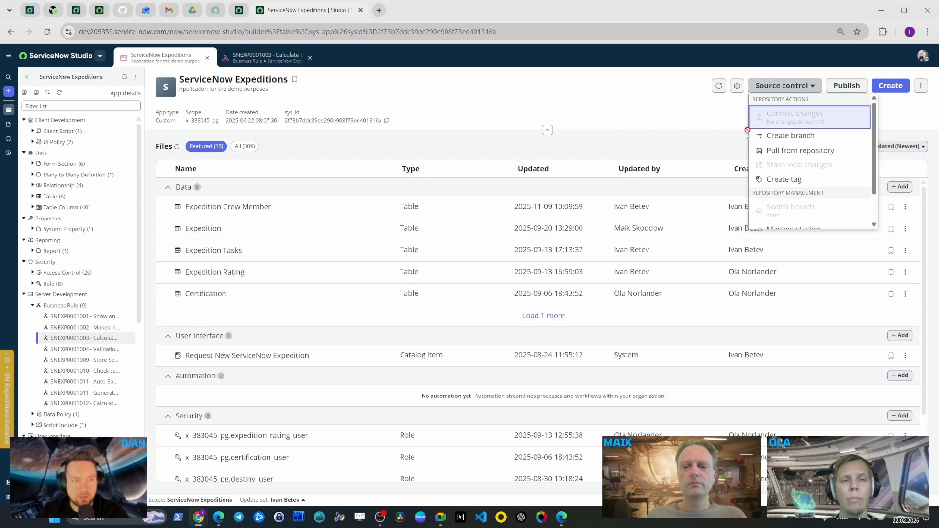
left_click(631, 75)
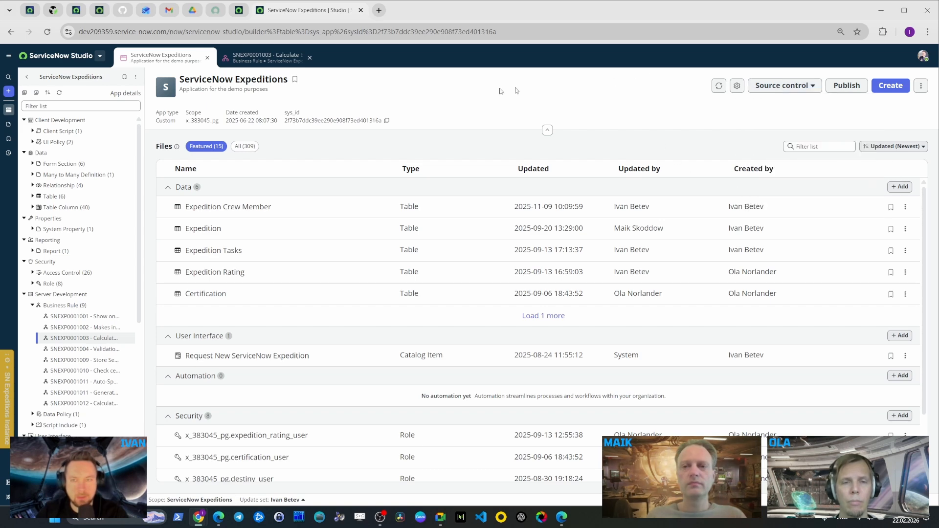
Reopen the business rule and examine the update set sources of the newest entries in its version history
left_click(264, 57)
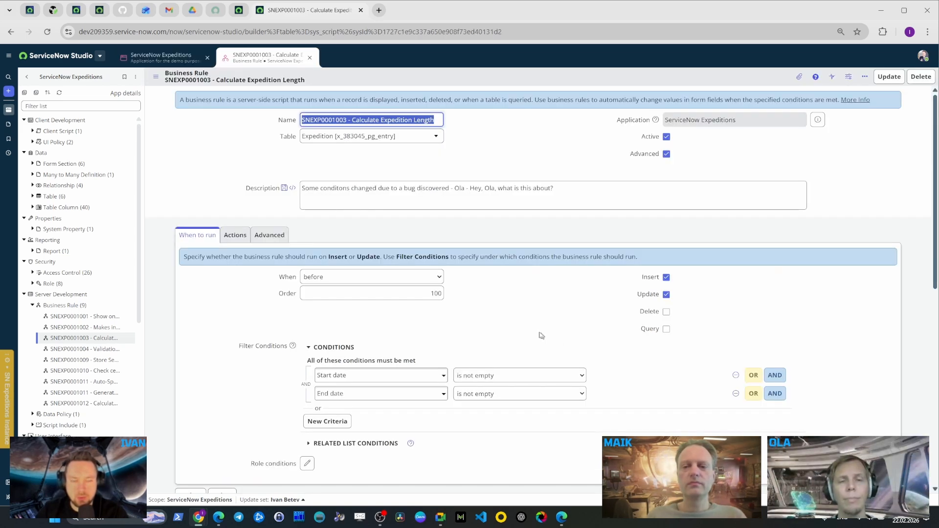
scroll(512, 314, "down", 2)
scroll(513, 314, "down", 3)
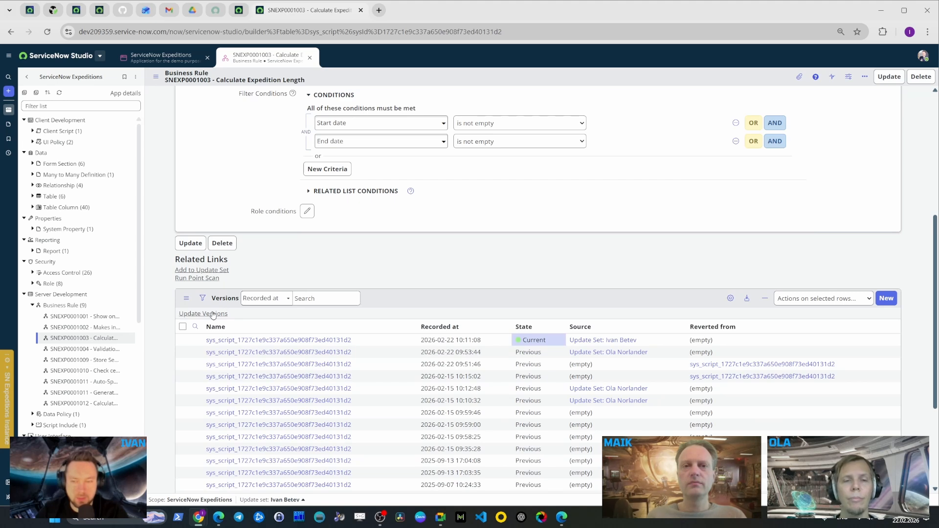
scroll(609, 319, "down", 1)
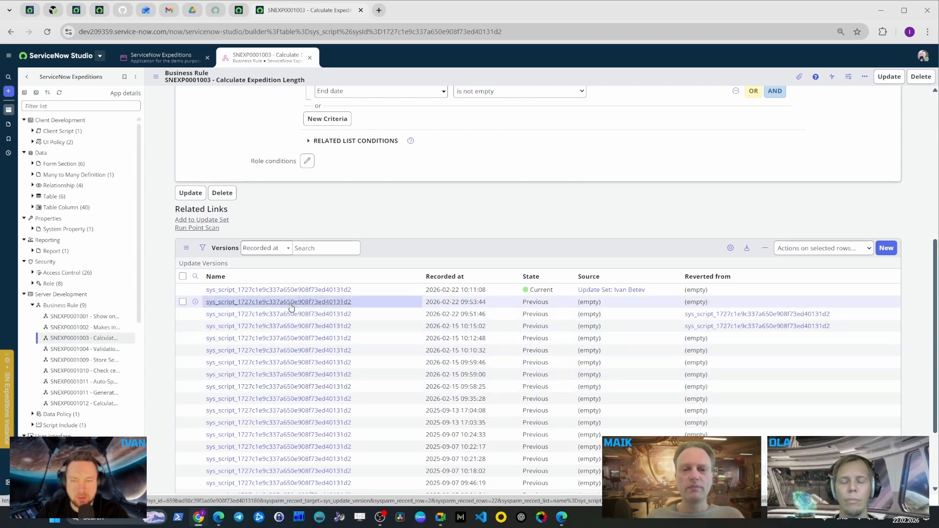
left_click_drag(203, 289, 373, 290)
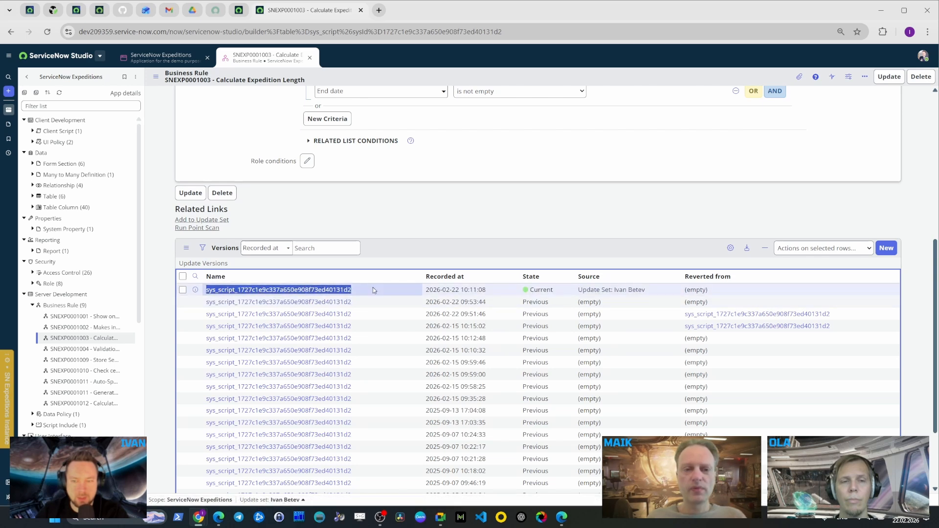
left_click(518, 249)
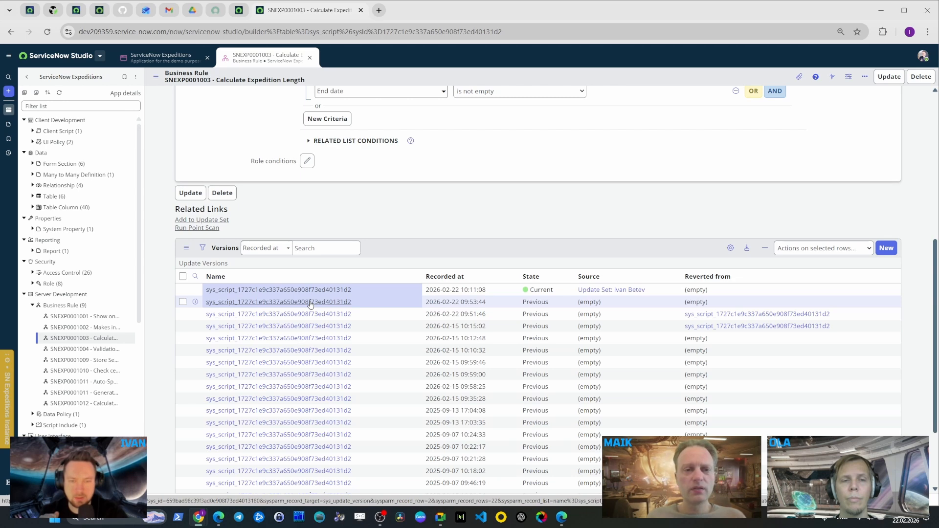
left_click(182, 302)
left_click(182, 289)
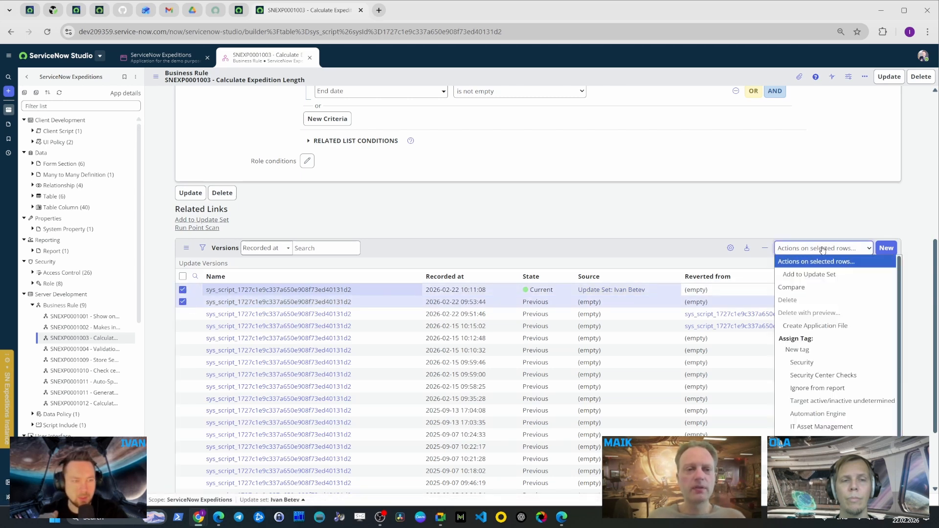
left_click(792, 287)
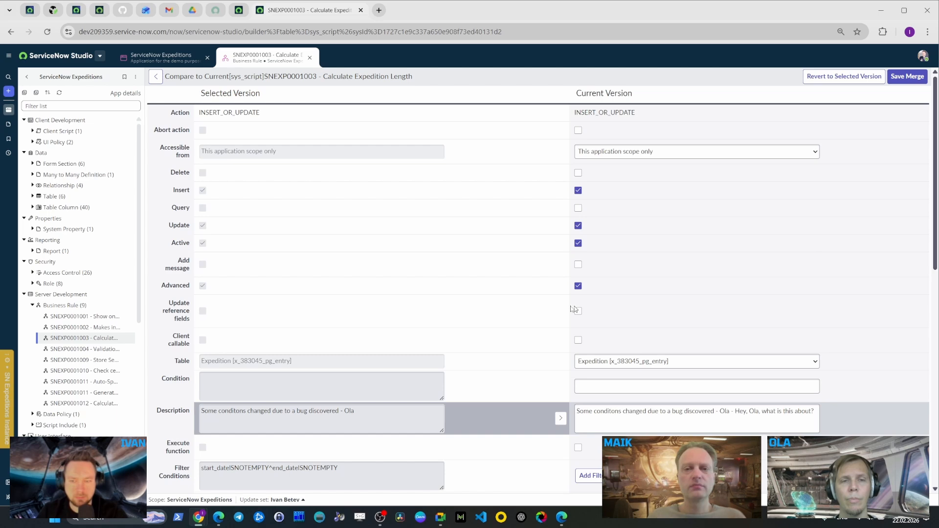
scroll(566, 308, "down", 7)
scroll(390, 183, "up", 7)
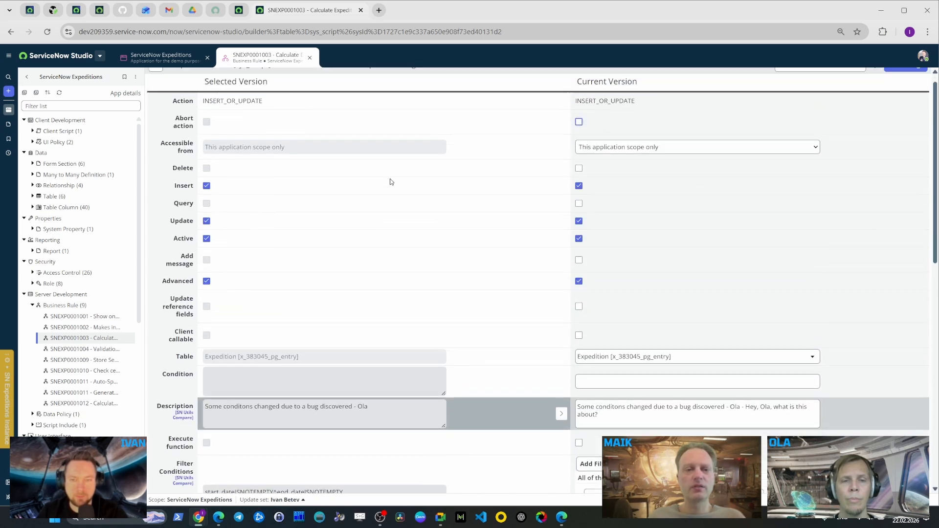
Examine how the Description differs between the selected and current versions, check the remaining fields, and close the business rule
left_click_drag(370, 371, 170, 376)
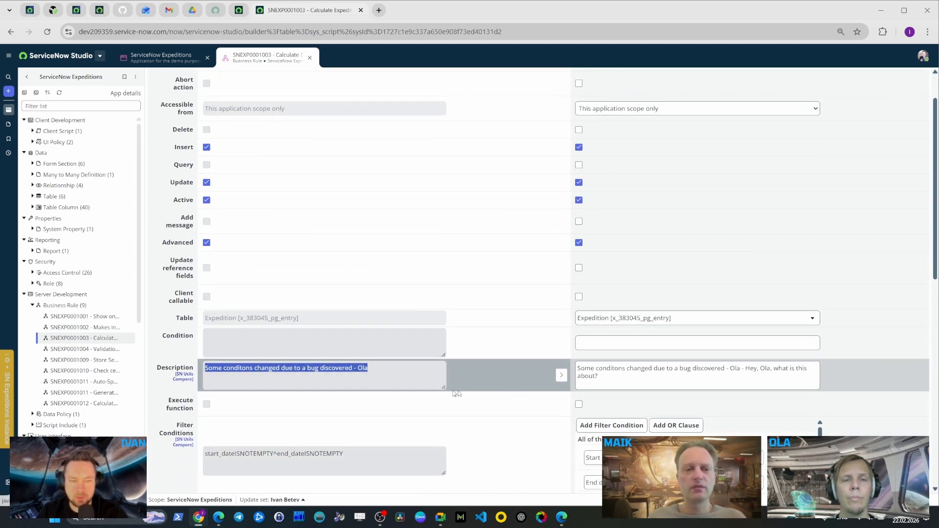
left_click_drag(604, 377, 539, 367)
left_click(507, 389)
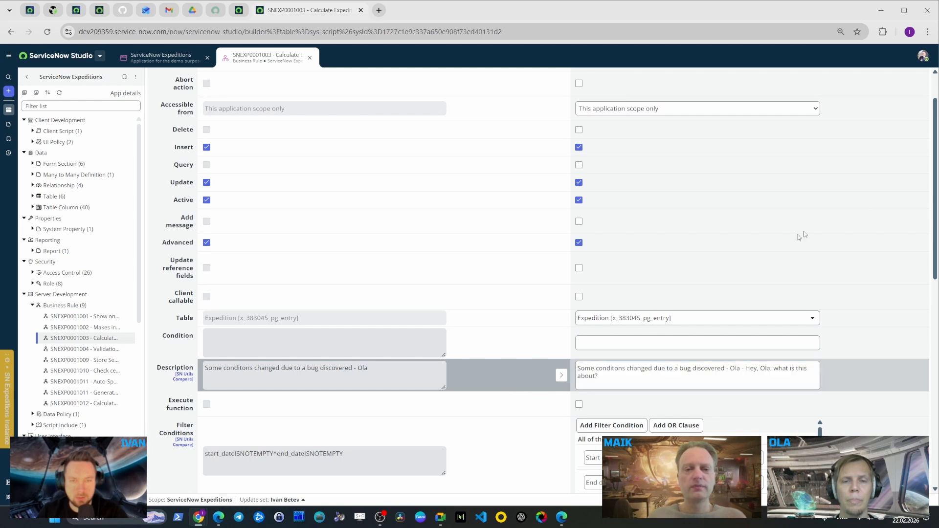
scroll(323, 178, "down", 10)
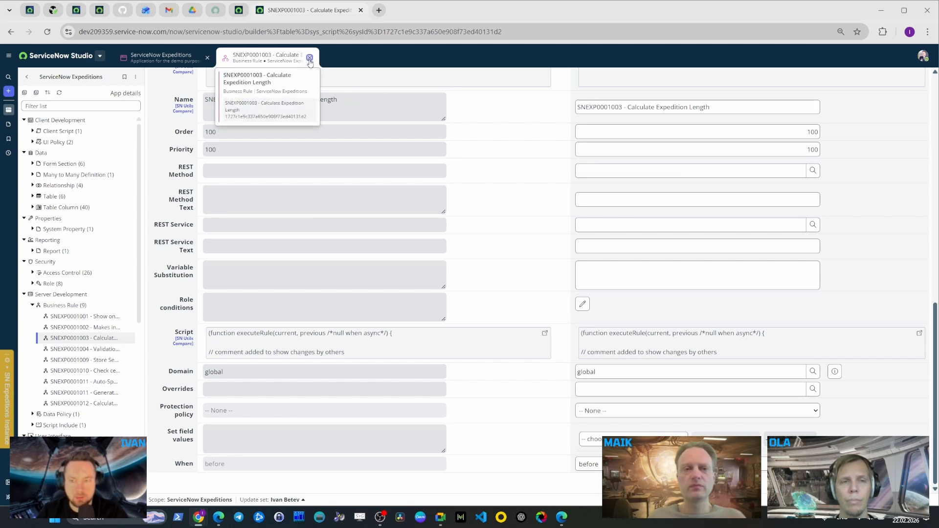
left_click(310, 58)
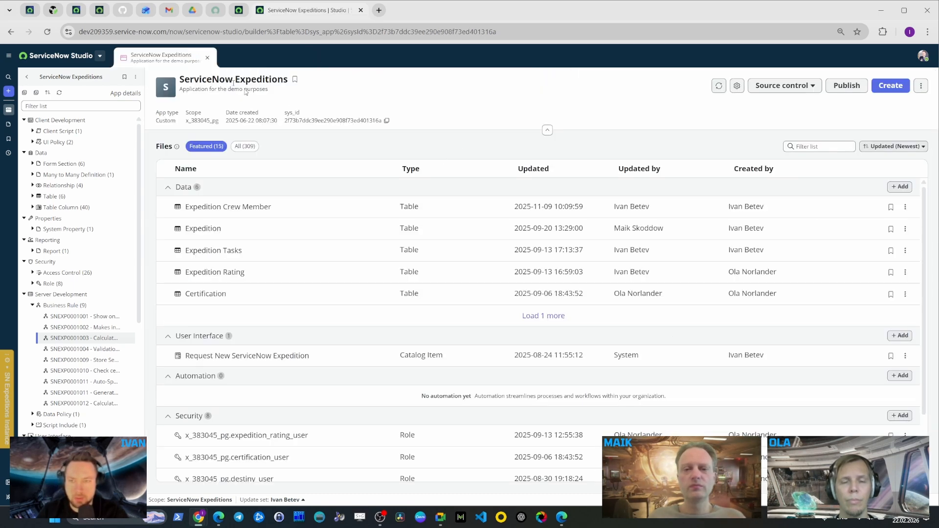
left_click(239, 10)
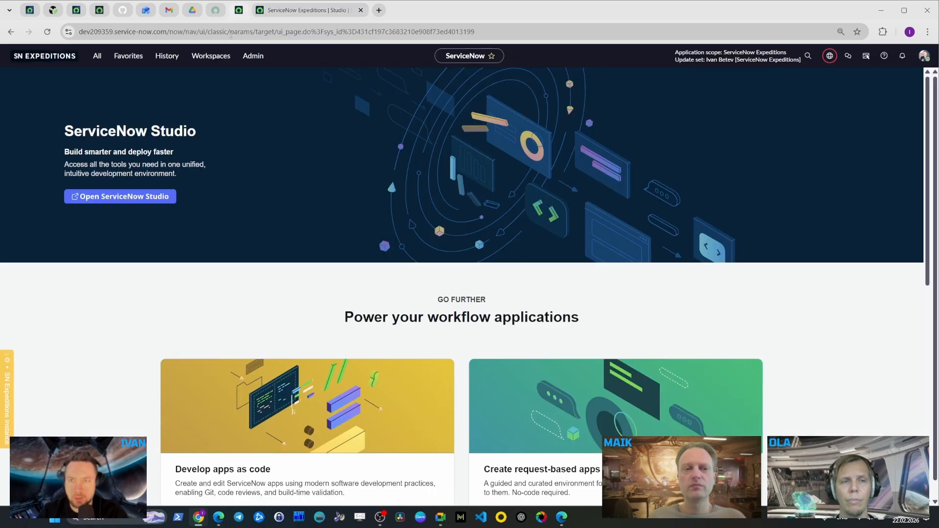
left_click(312, 11)
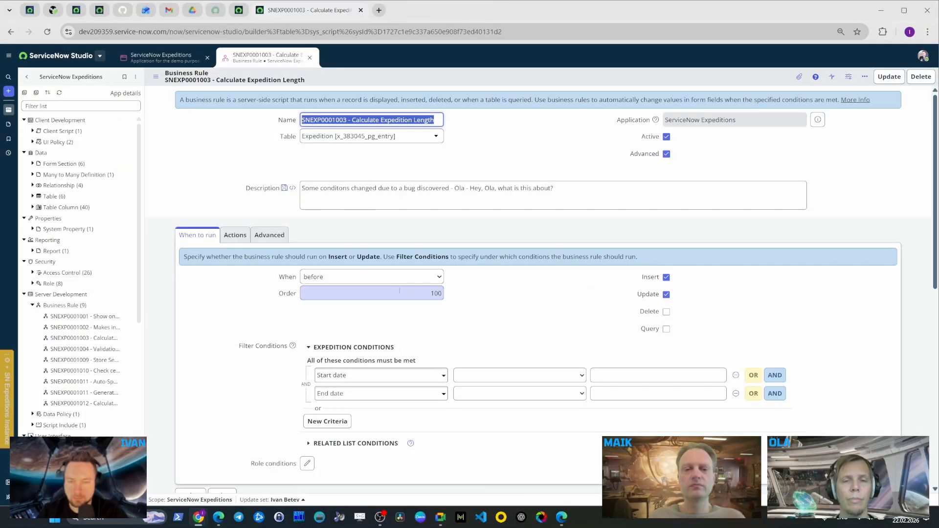
scroll(477, 289, "down", 10)
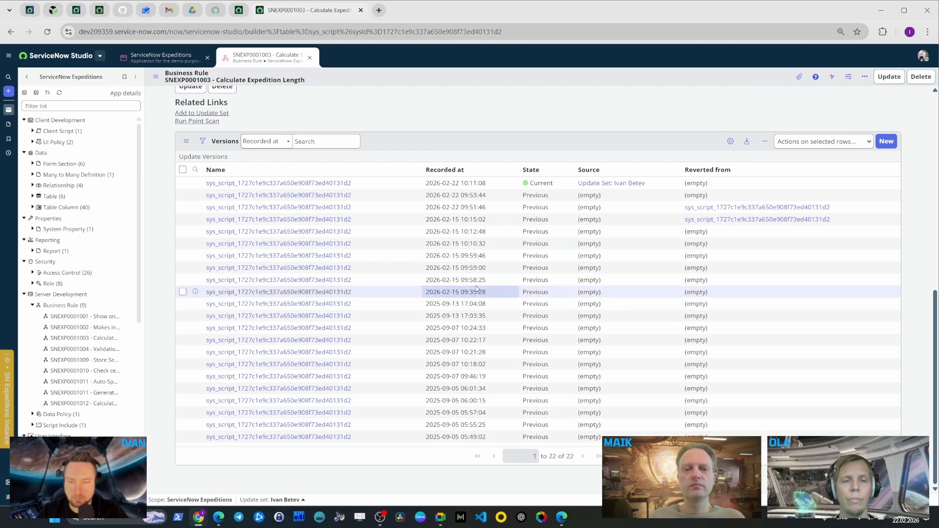
left_click(195, 196)
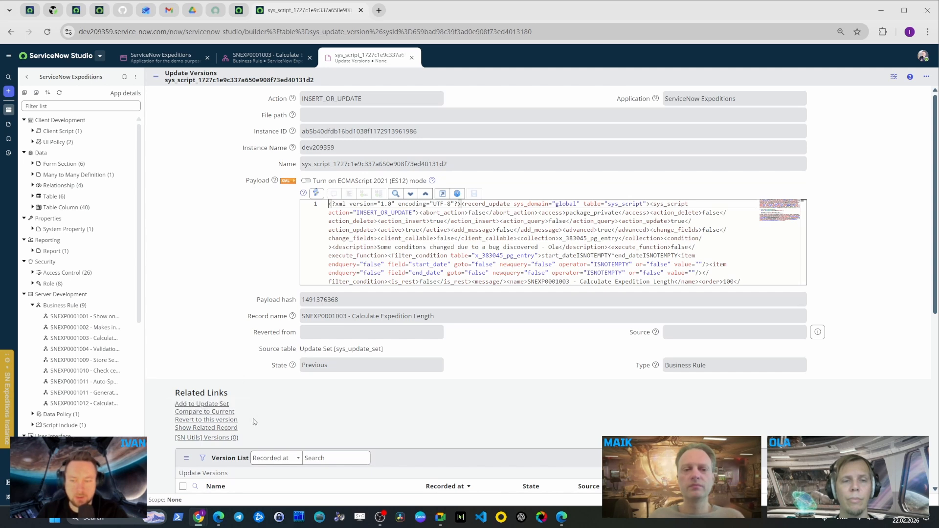
left_click(230, 420)
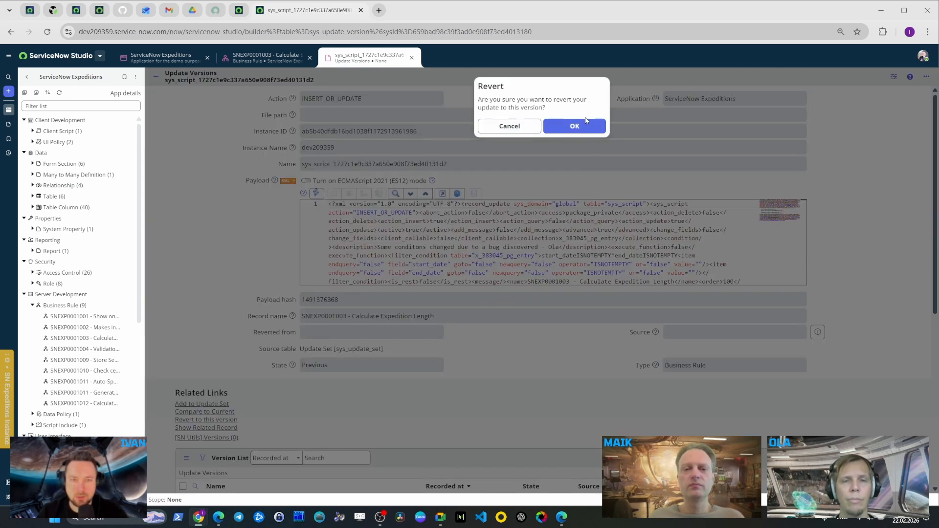
left_click(575, 126)
left_click(412, 57)
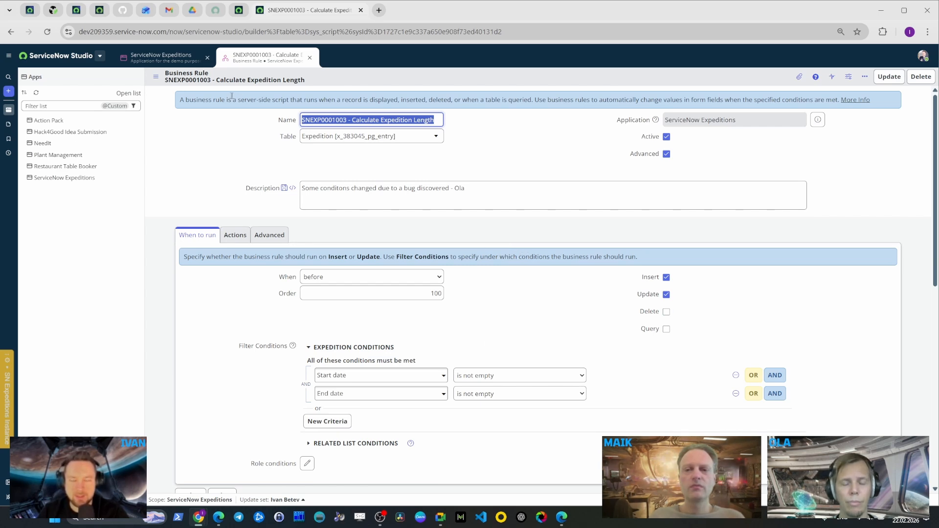
Examine the reverted business rule's name, description and version history, checking the source and reverted-from values
left_click_drag(166, 91, 448, 132)
left_click(831, 150)
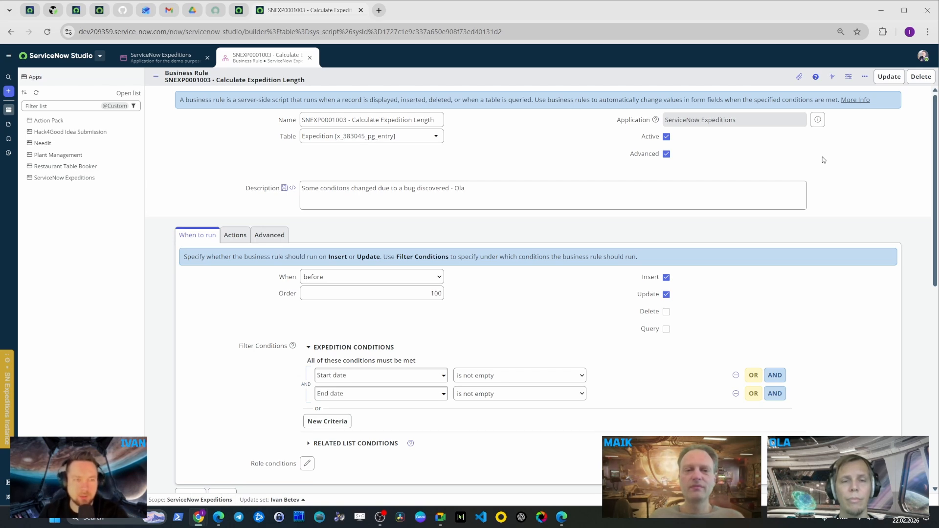
scroll(823, 160, "down", 6)
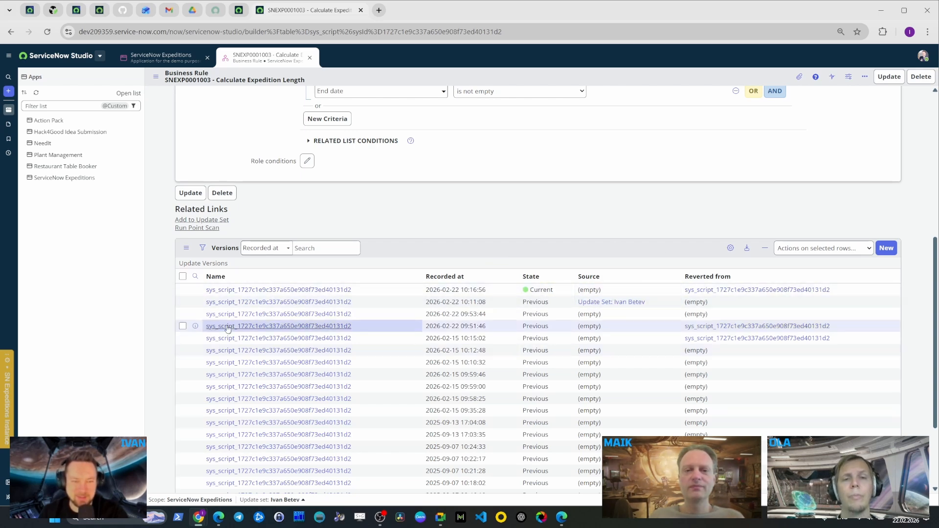
scroll(500, 239, "up", 5)
scroll(600, 318, "down", 5)
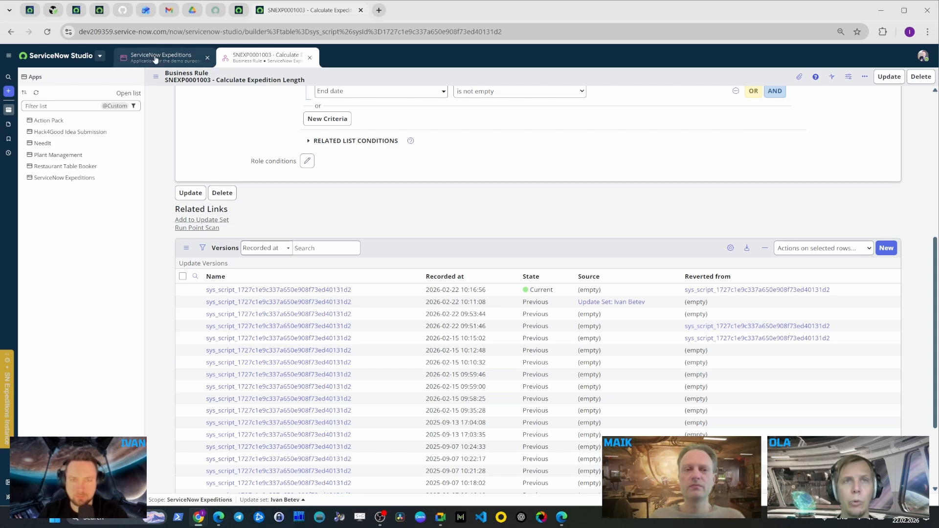
Close the business rule and commit its reverted version with a comment that one developer is committing the colleague's job
left_click(309, 60)
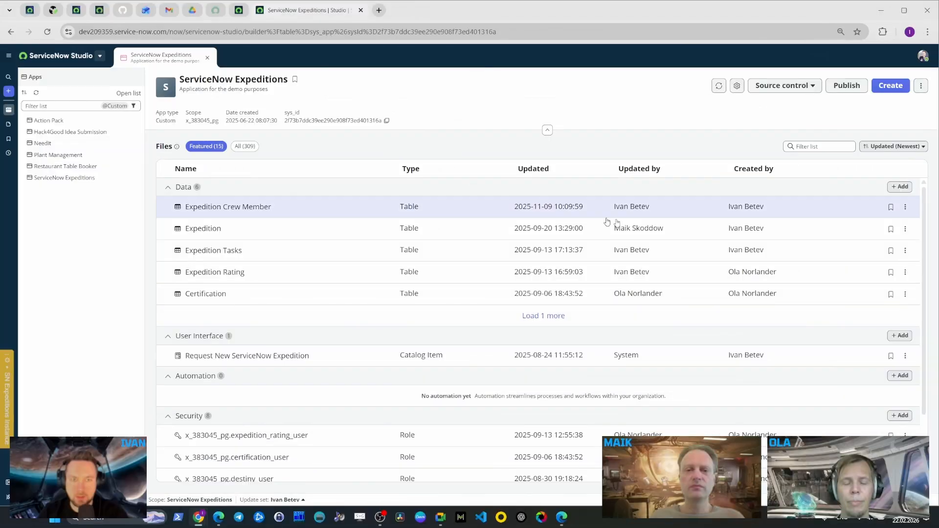
left_click(825, 87)
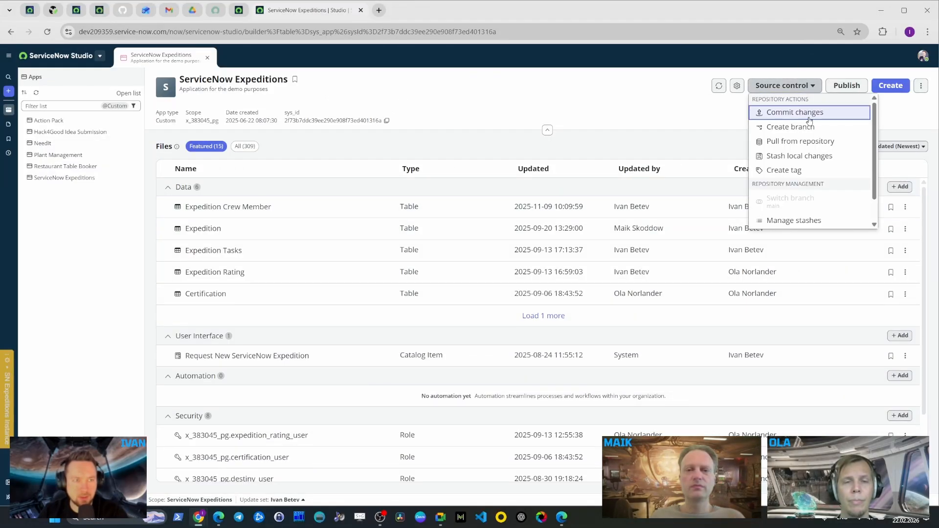
left_click(792, 113)
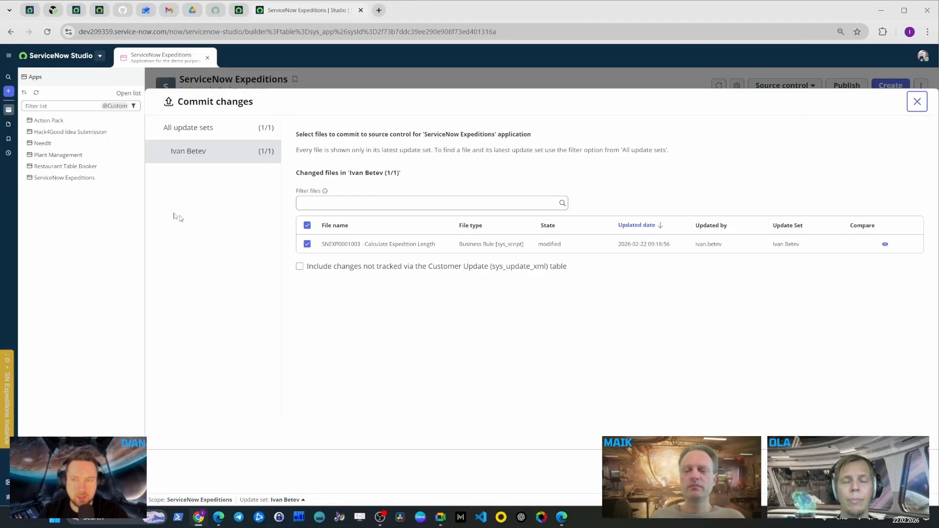
left_click(899, 472)
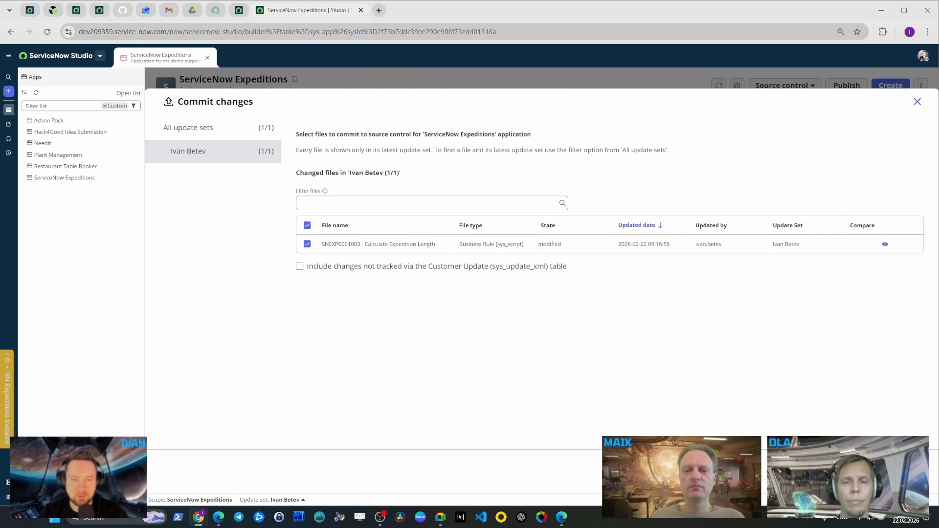
left_click(297, 293)
type("Commit of Ola's job by Iv")
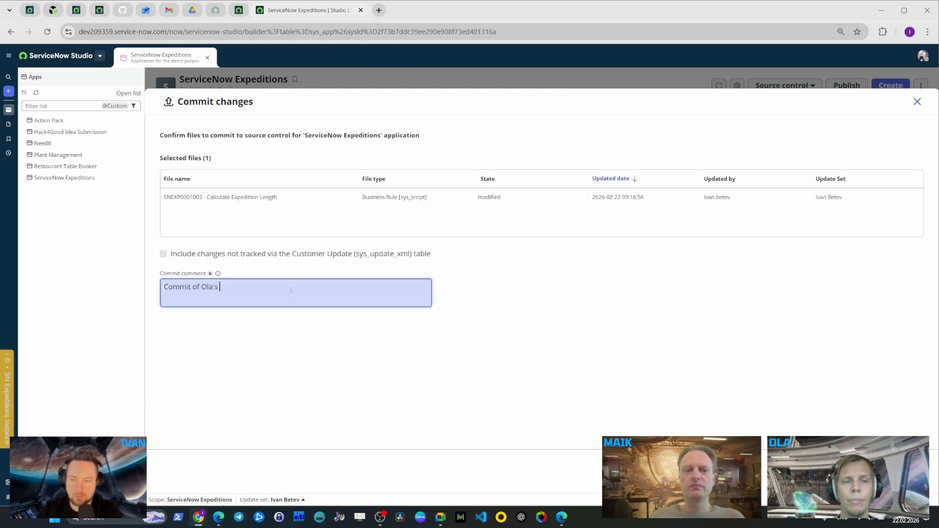
left_click(899, 471)
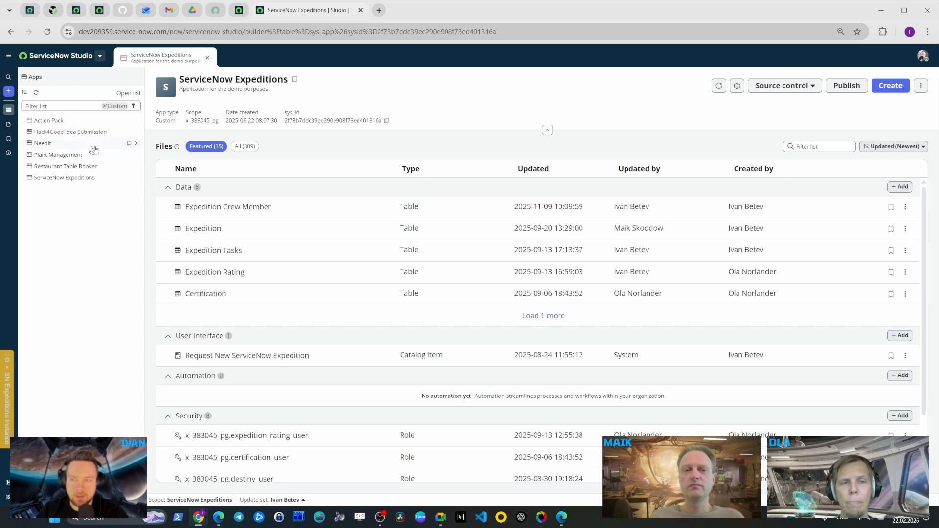
Open the business rule SNEXP0001003 - Calculate Expedition Length from the ServiceNow Expeditions application files
left_click(72, 182)
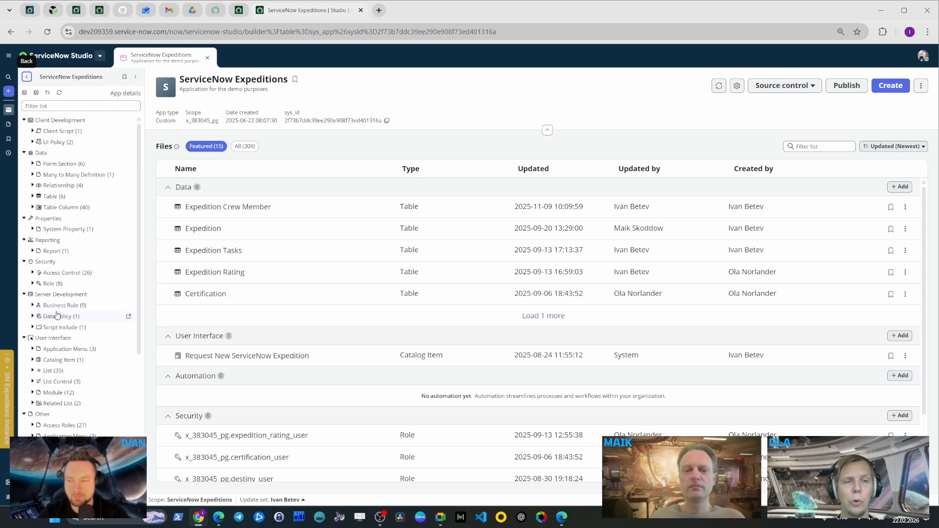
left_click(35, 307)
left_click(56, 317)
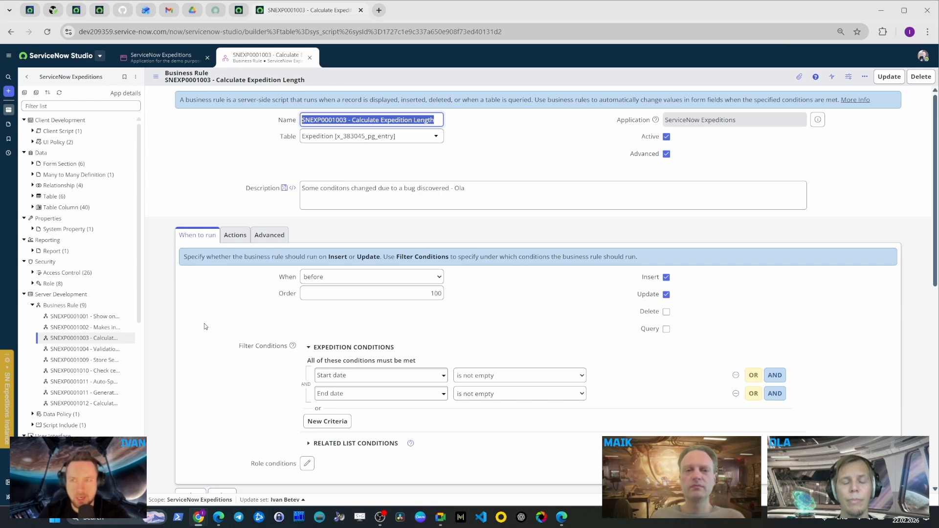
Switch to the sn-expedition-app repository on GitHub, add a period and the heading "# Test #1" to README.md, and commit directly to the main branch
left_click(122, 11)
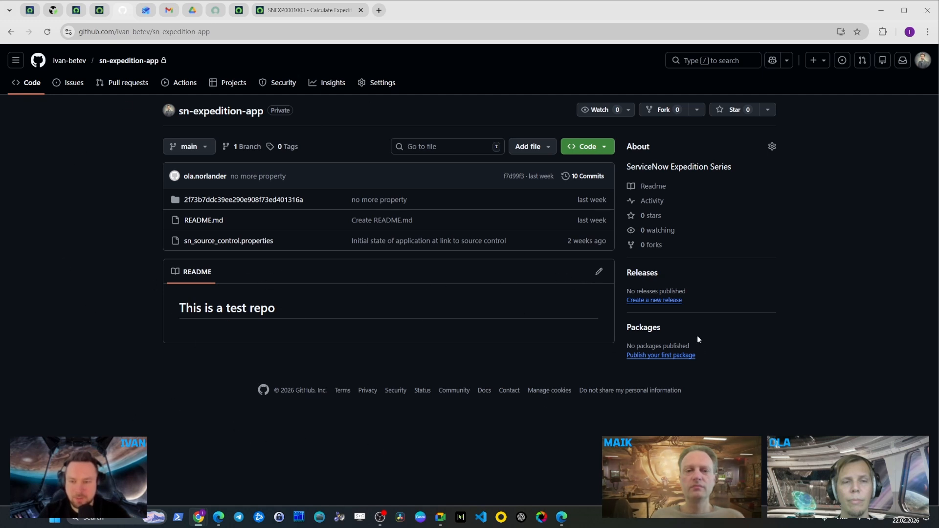
left_click(599, 271)
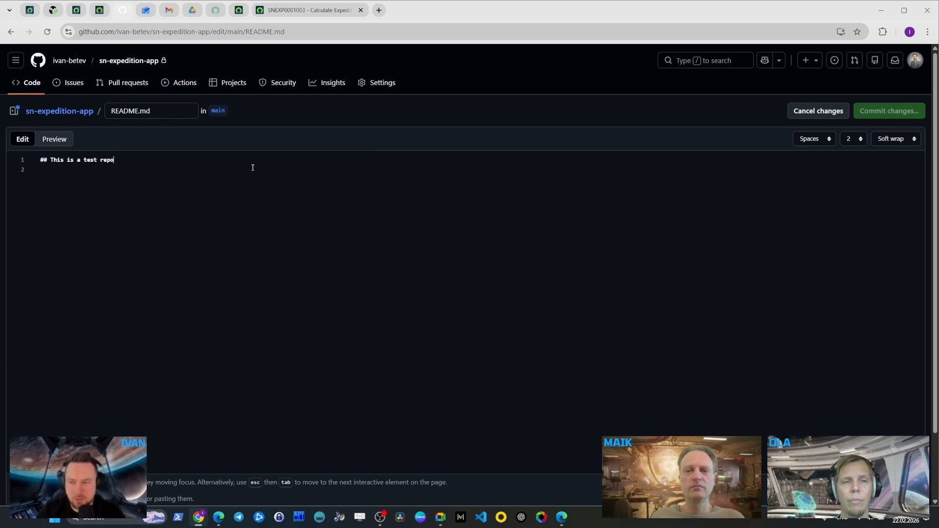
type(".")
key("Return")
key("Return")
type("# Test #1")
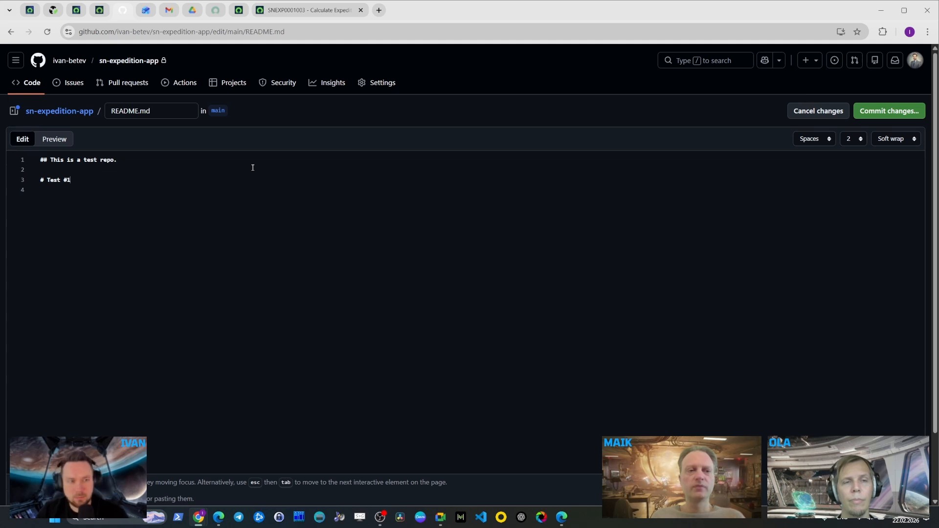
left_click(888, 113)
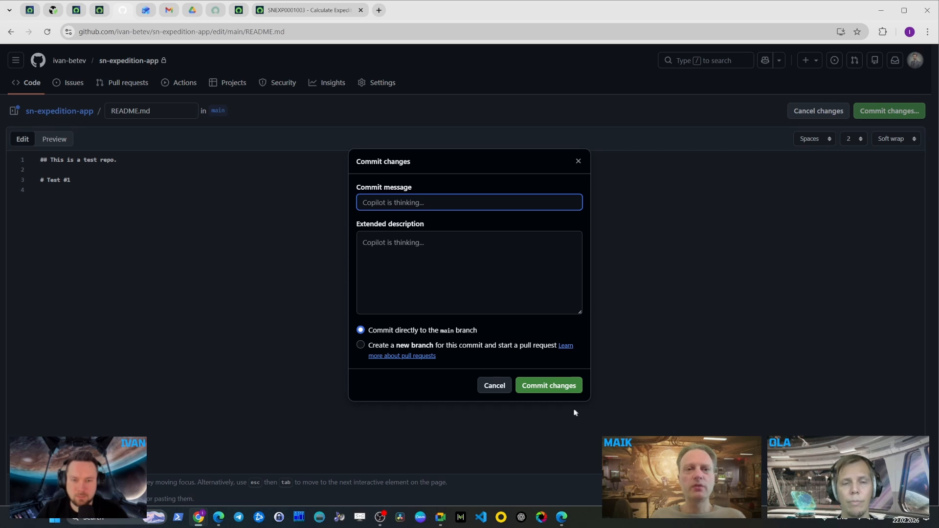
left_click(553, 392)
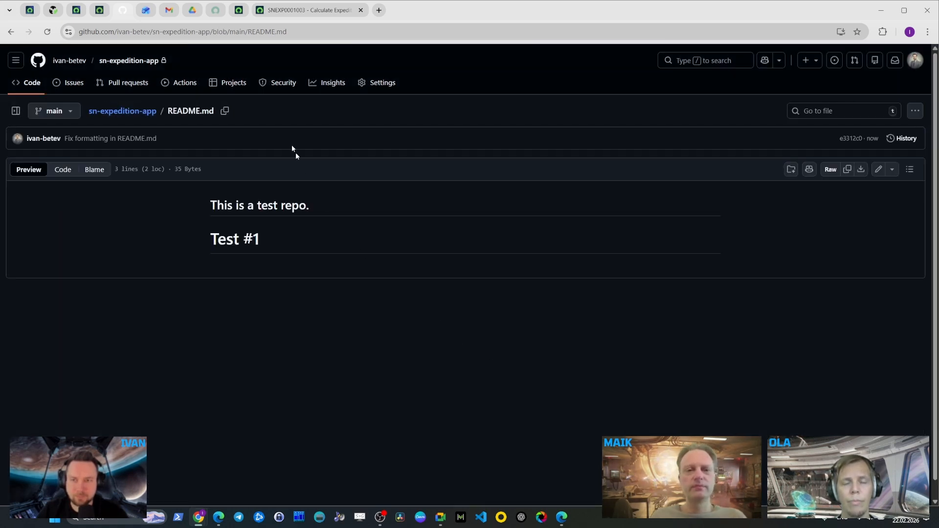
Return to ServiceNow Studio, reload the ServiceNow Expeditions application with the business rule closed, and check the available source control actions
left_click(293, 10)
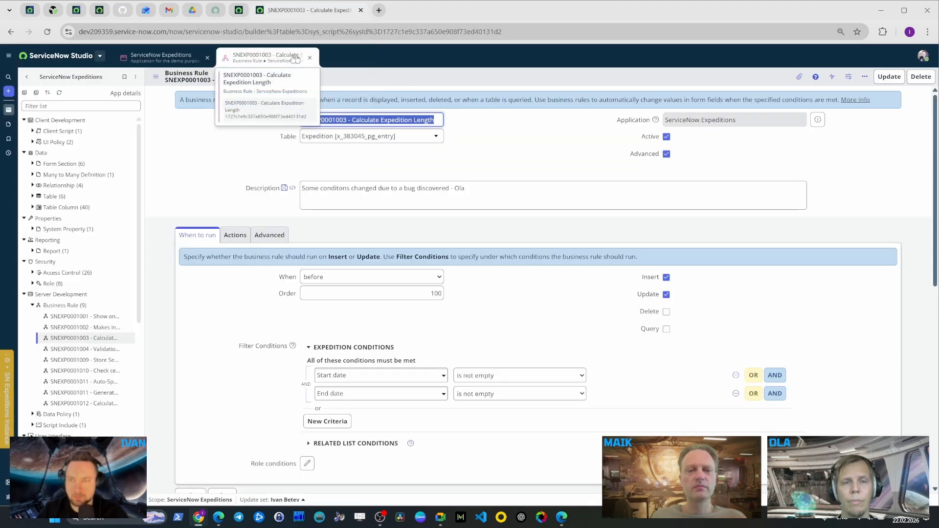
left_click(156, 58)
left_click(47, 32)
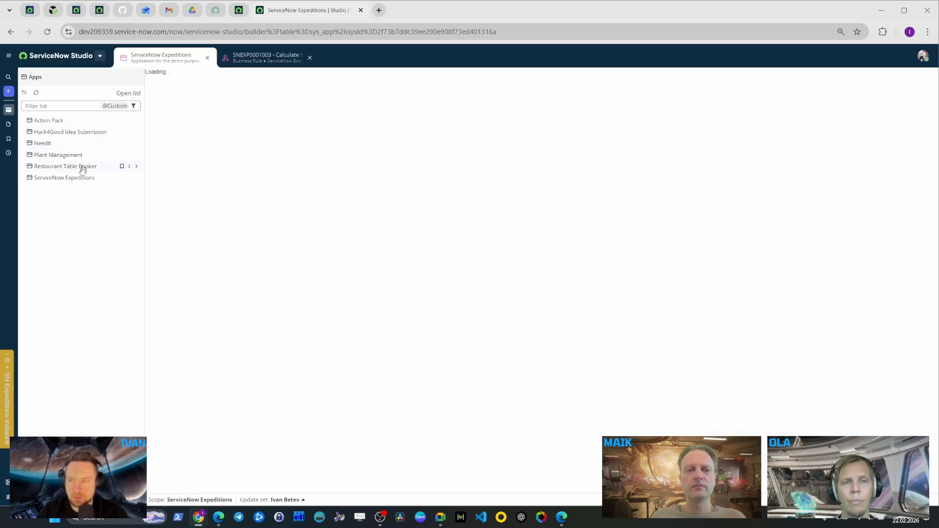
left_click(309, 57)
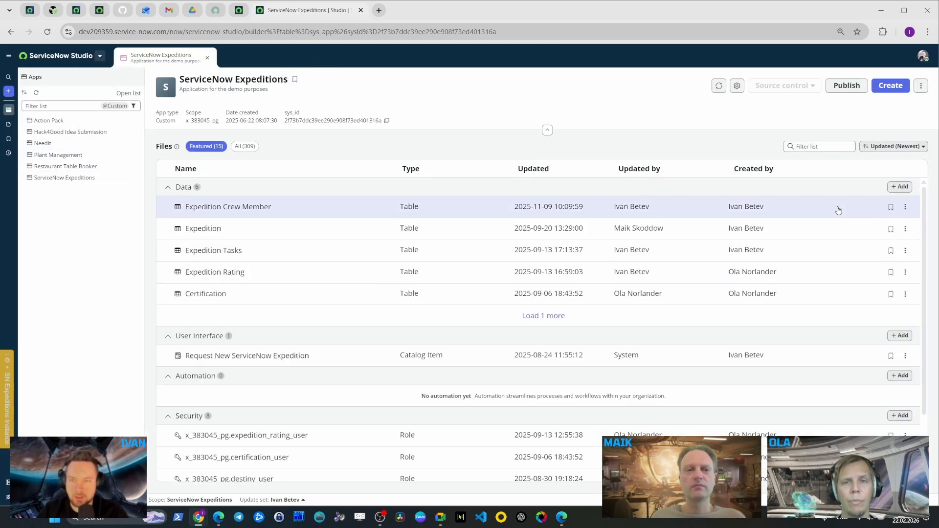
left_click(806, 86)
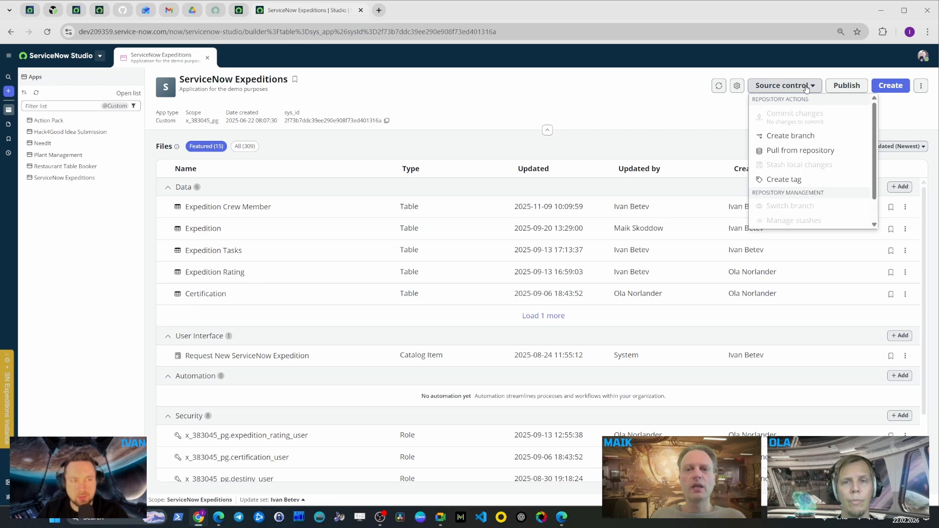
left_click(570, 86)
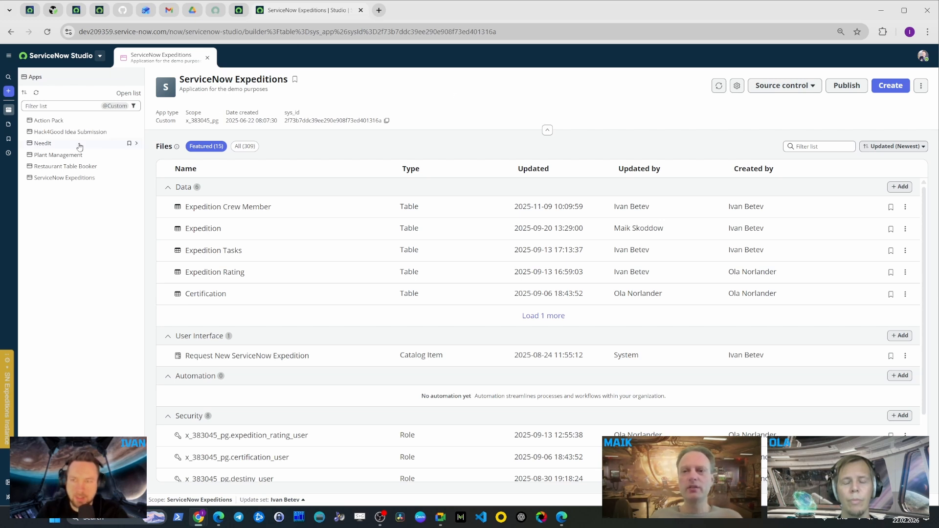
Recheck the source control actions and reopen the business rule SNEXP0001003 from the application's Server Development files
left_click(91, 179)
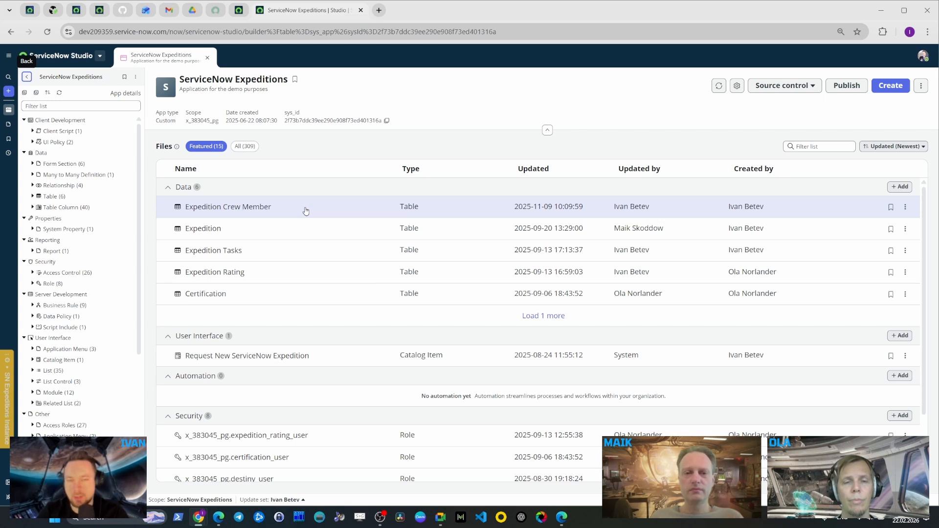
left_click(784, 86)
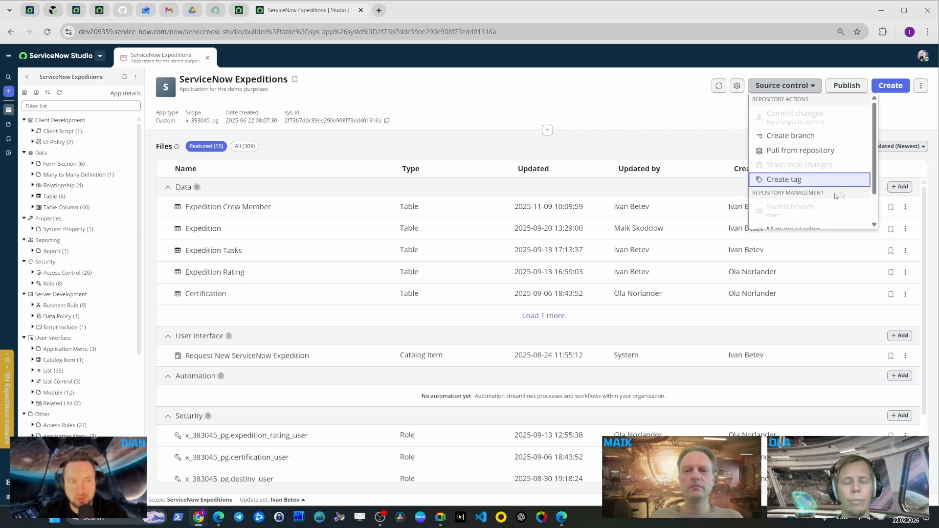
left_click(586, 95)
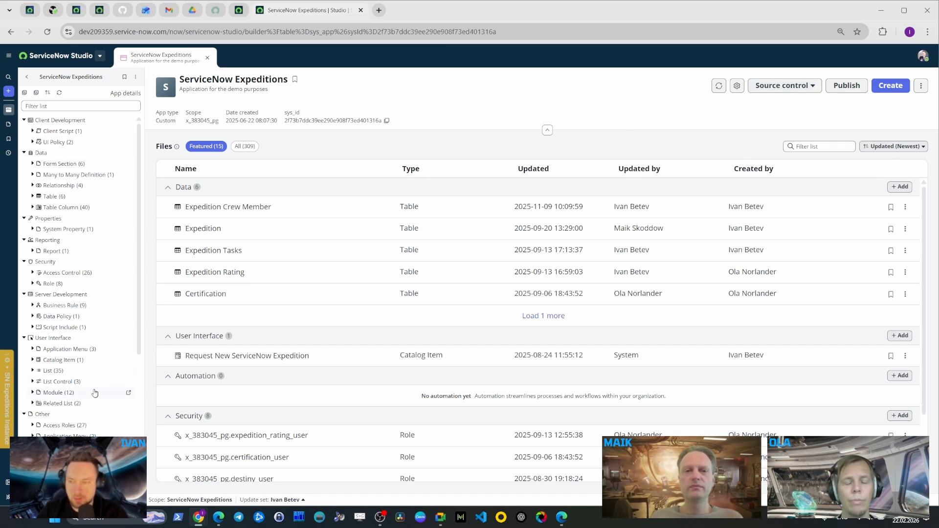
left_click(25, 295)
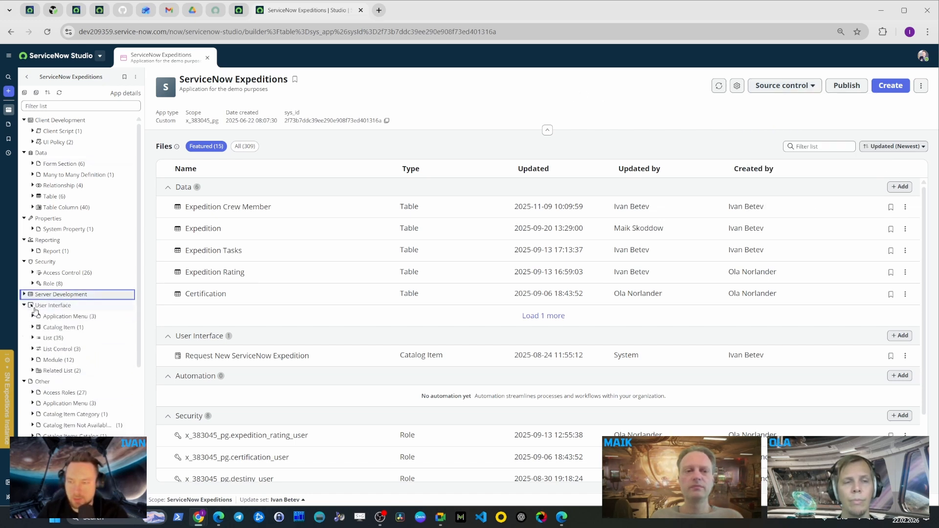
left_click(25, 295)
left_click(83, 338)
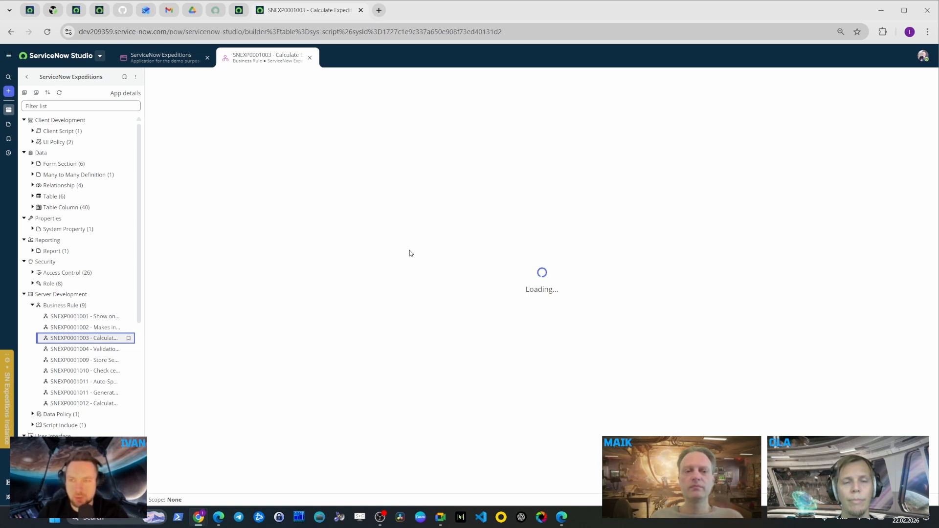
Extend the business rule's Description with the other two developers' first names and "testing GitHub Limits", and save the record
left_click(535, 190)
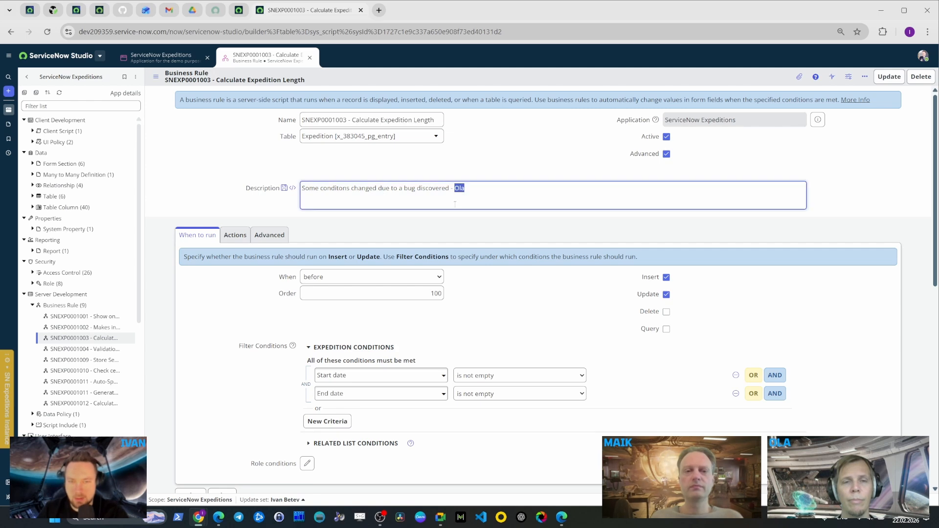
type(", Maik, and Ivan testing Git Limits")
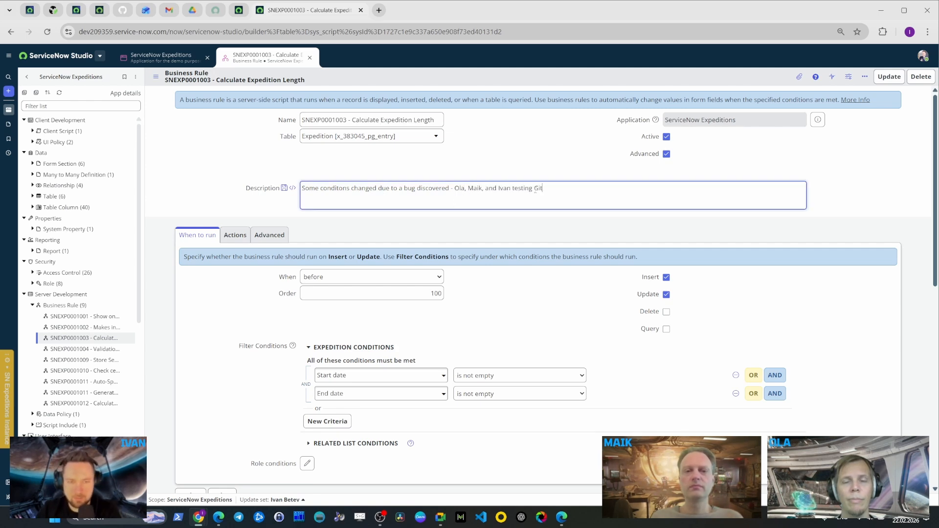
key("Left")
key("Left")
key("Left")
key("Left")
key("Left")
key("Left")
key("Left")
type("Hub")
right_click(701, 73)
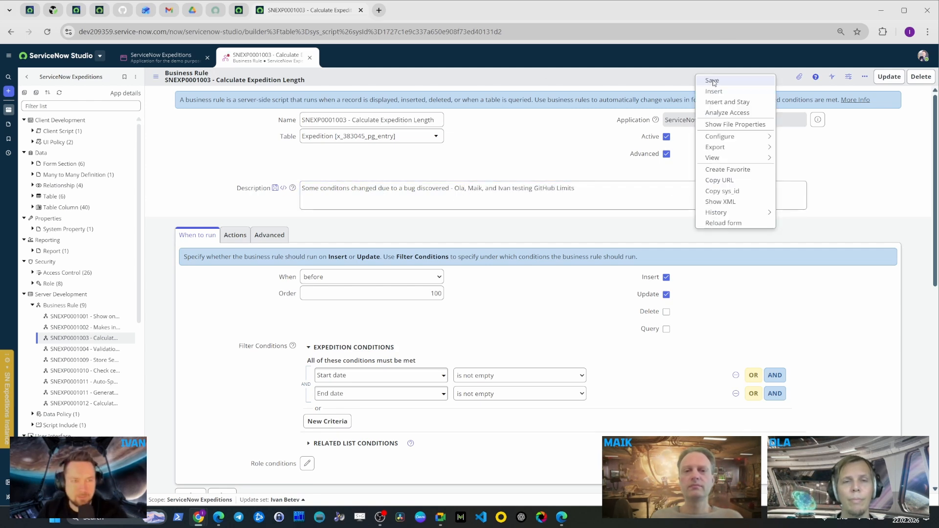
left_click(712, 80)
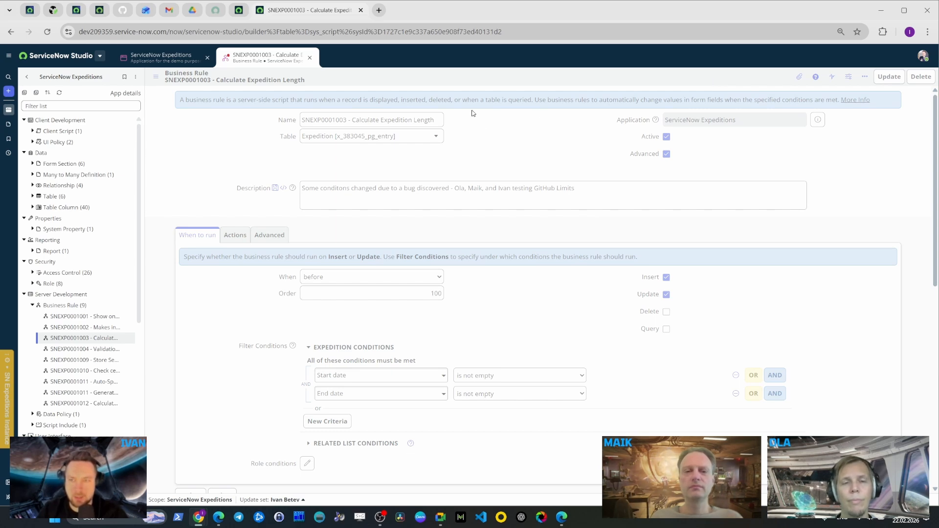
Try to commit the modified business rule from the current update set to source control with the comment "Test Comment"
left_click(166, 59)
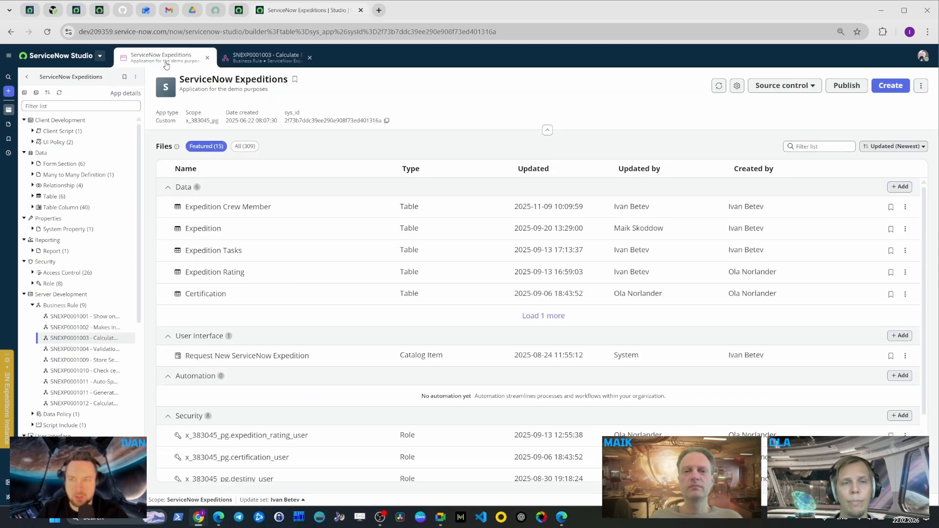
left_click(804, 87)
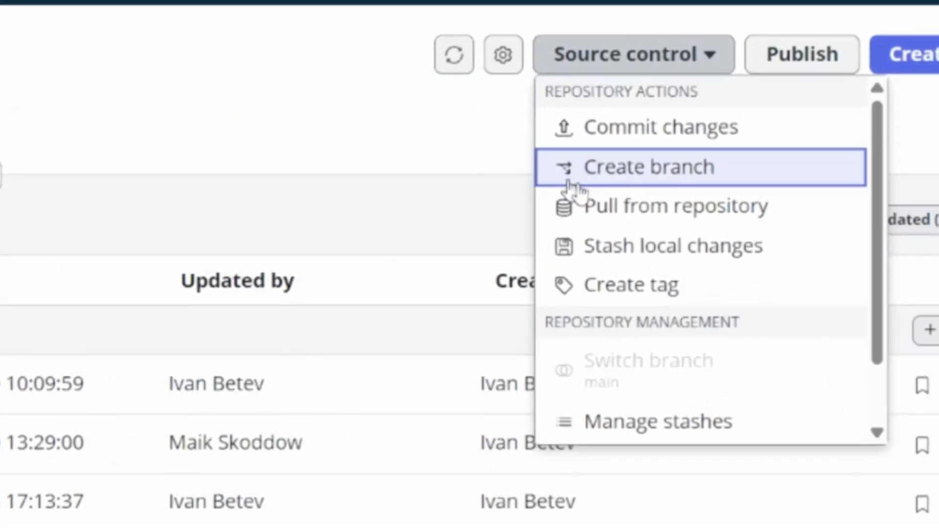
left_click(732, 139)
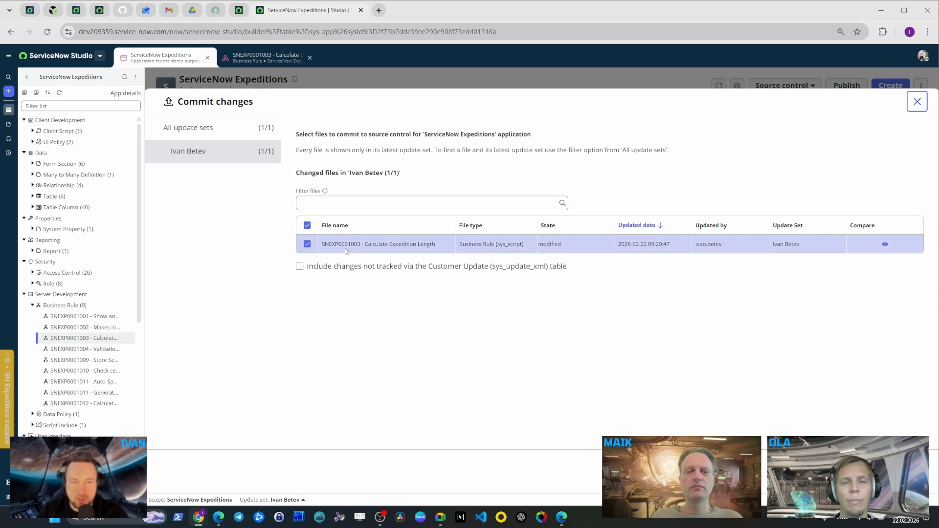
left_click_drag(325, 248, 362, 252)
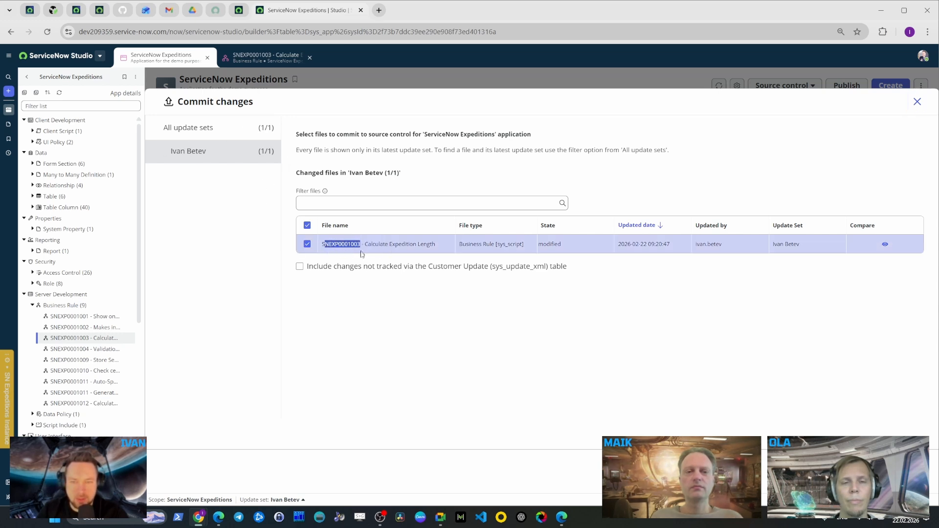
left_click(585, 364)
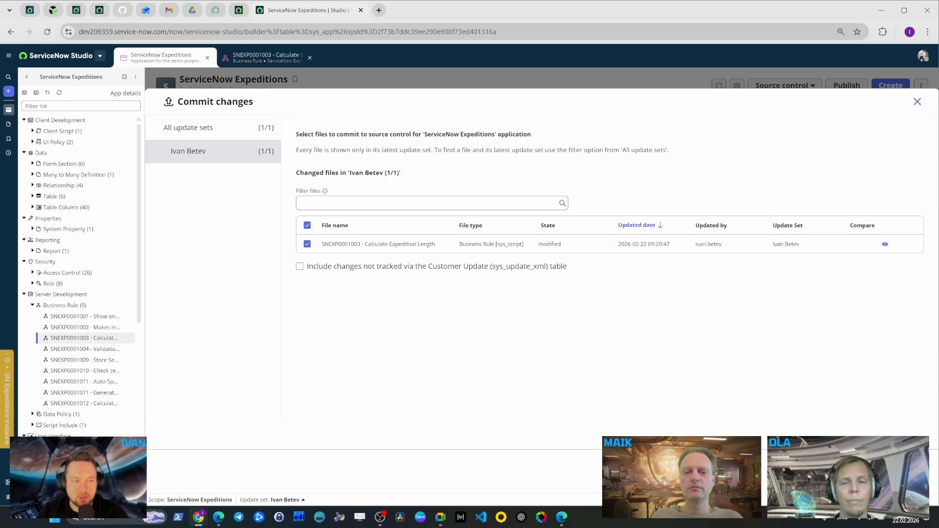
left_click(901, 472)
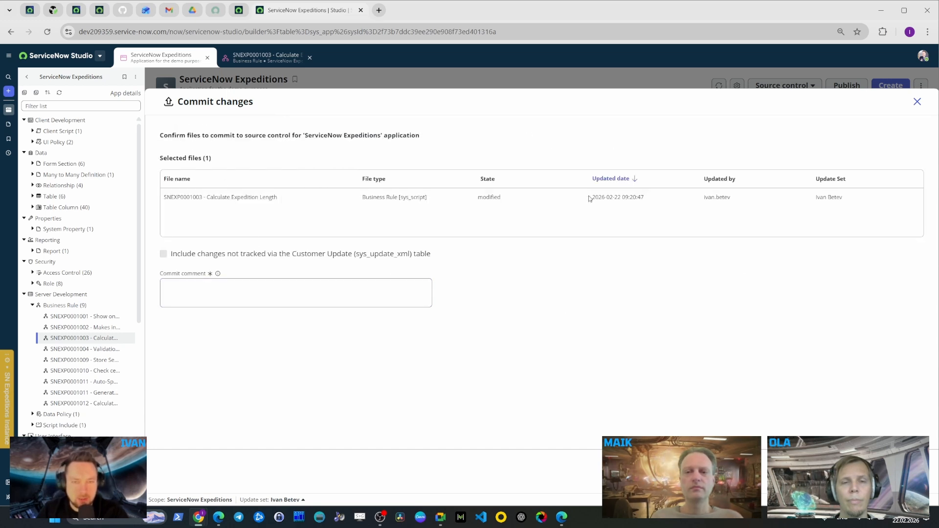
left_click(311, 289)
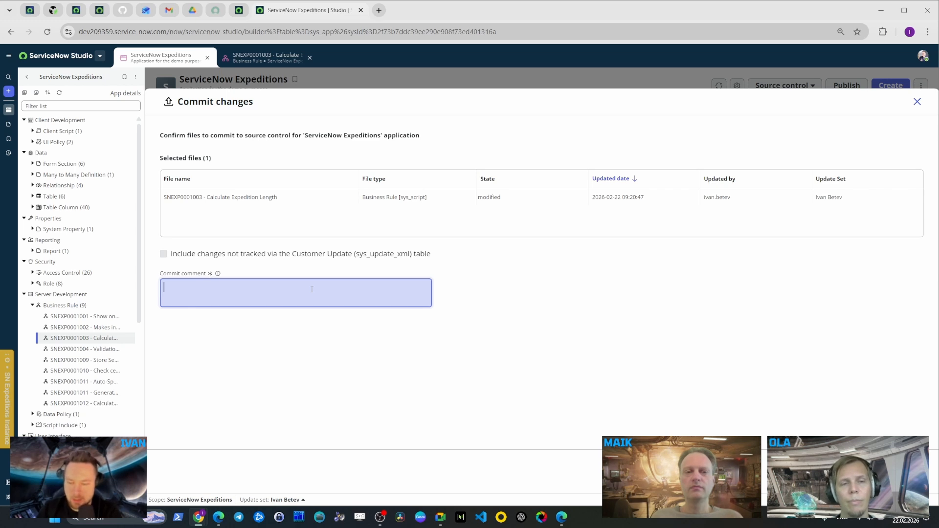
type("Test Comment")
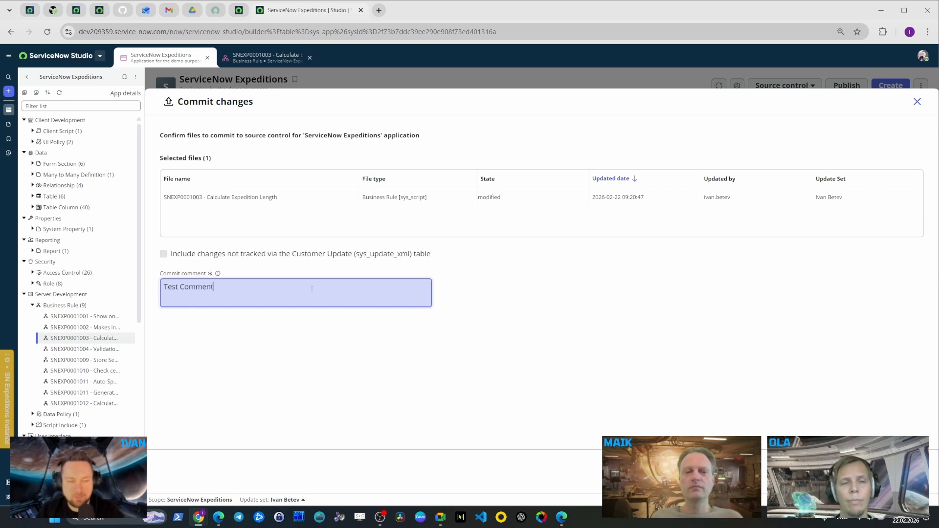
left_click(898, 471)
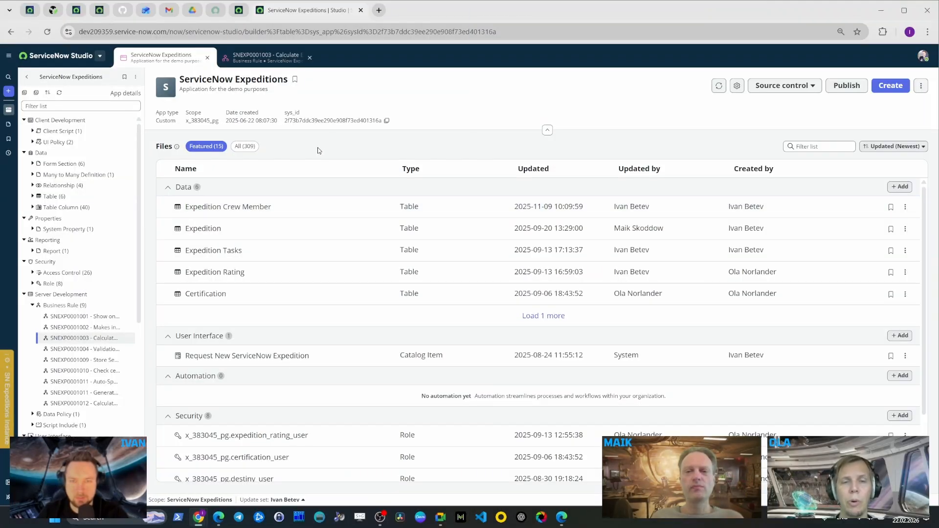
Check the source control actions, examine the stash and discard options for pulling from the repository, and close them without pulling
left_click(810, 86)
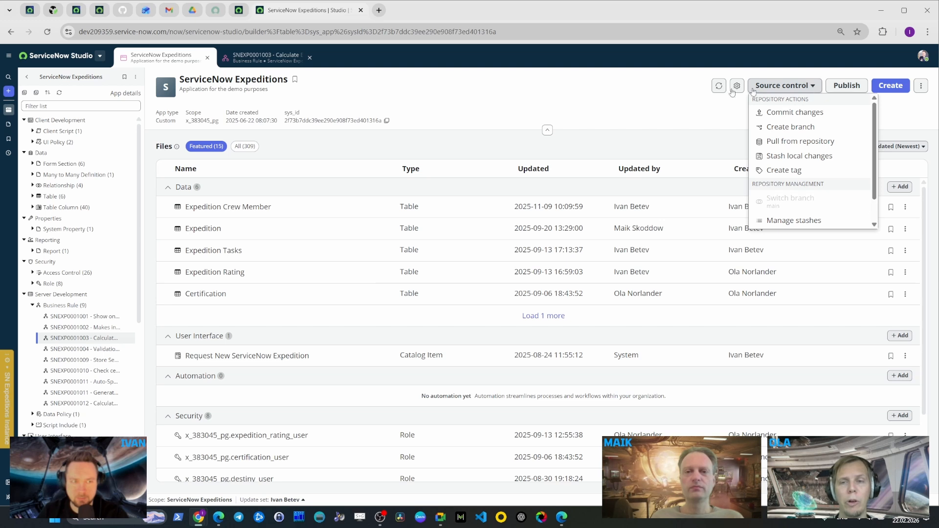
left_click(618, 101)
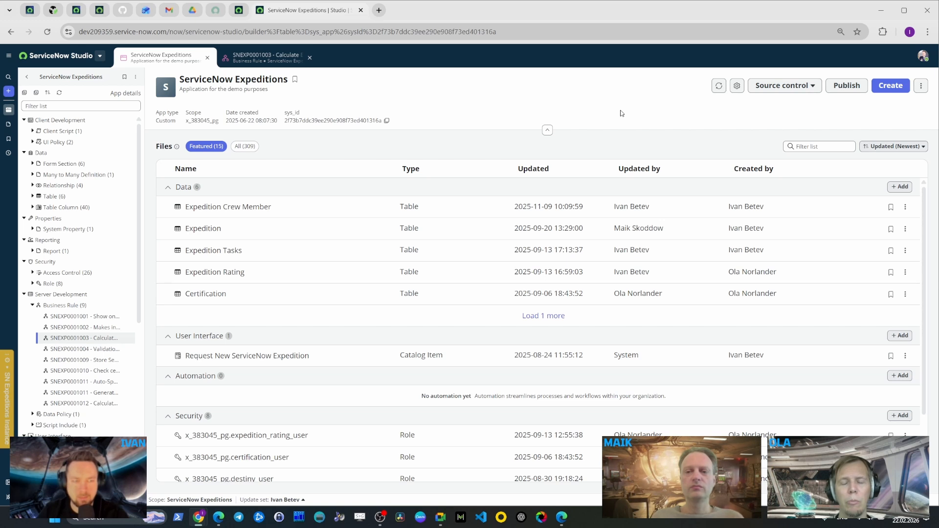
left_click(811, 86)
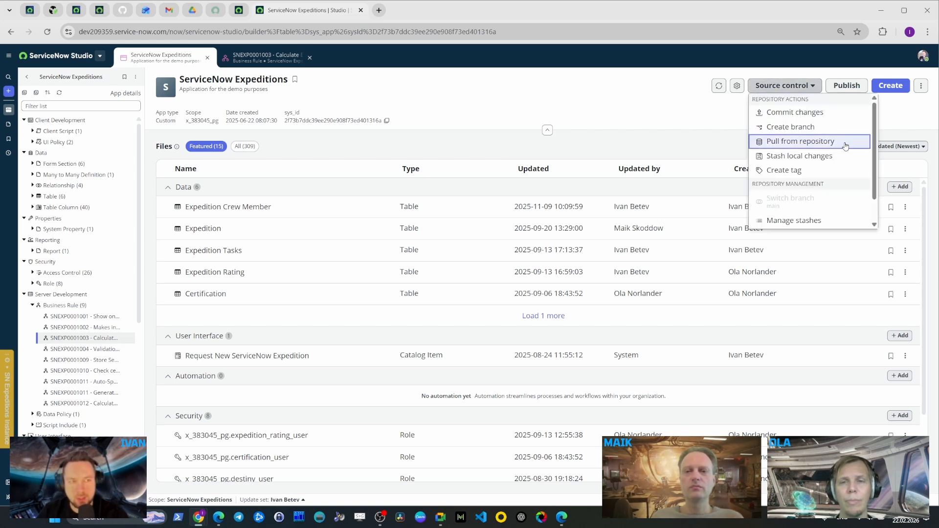
left_click(820, 146)
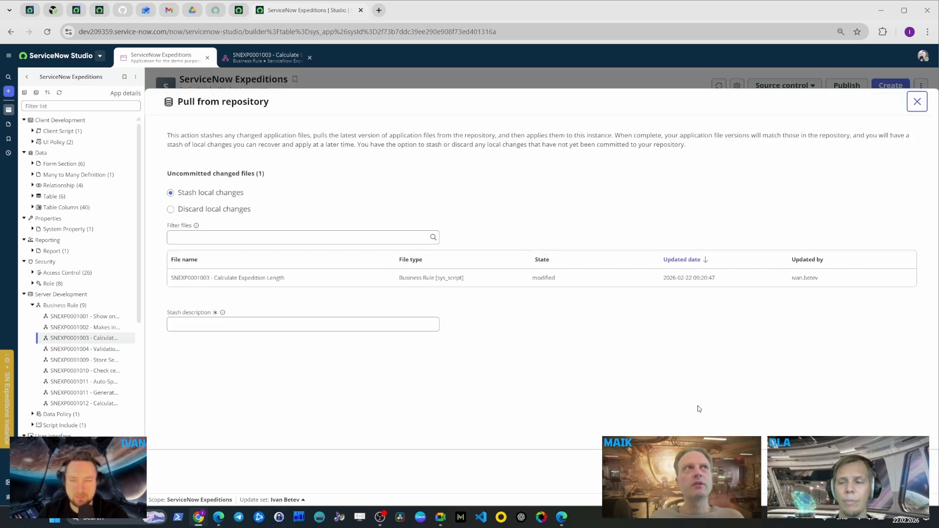
left_click(917, 104)
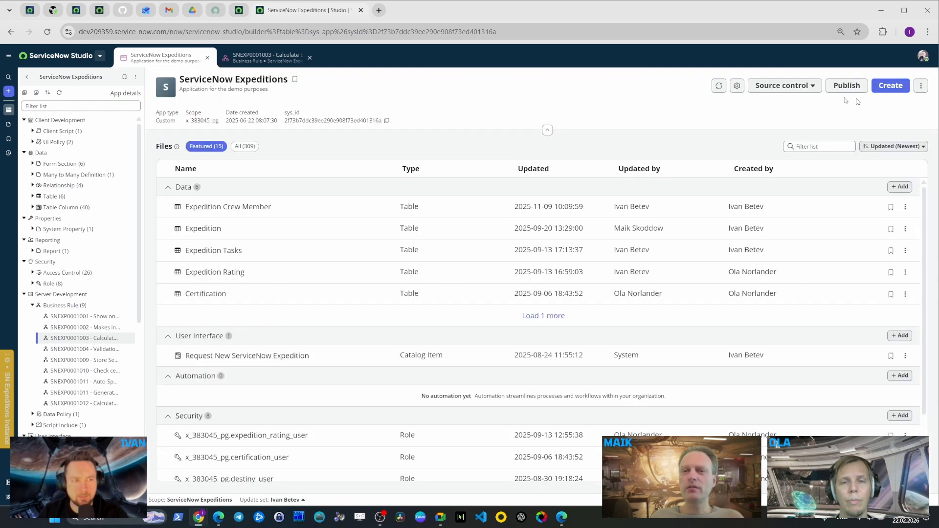
Pull from the repository, stashing the local change to SNEXP0001003 with the description "Temporary Work to Save #1"
left_click(801, 89)
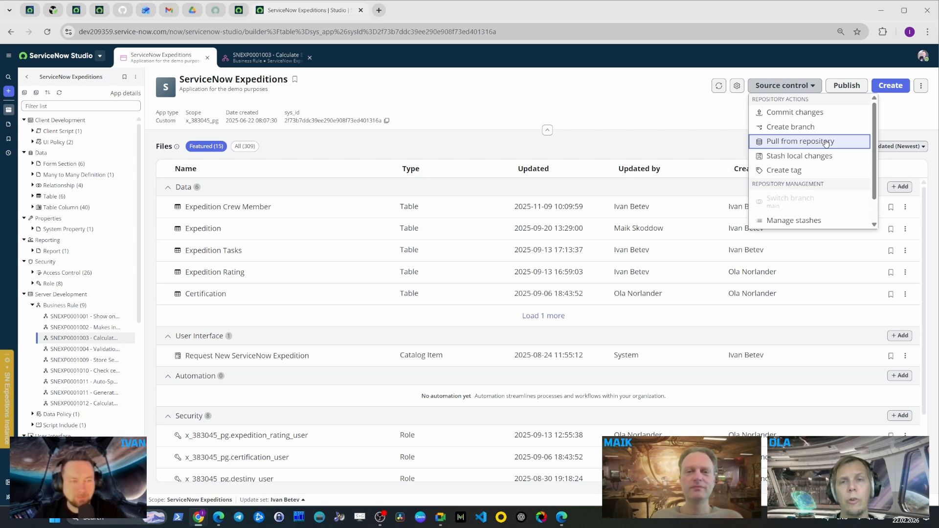
left_click(826, 142)
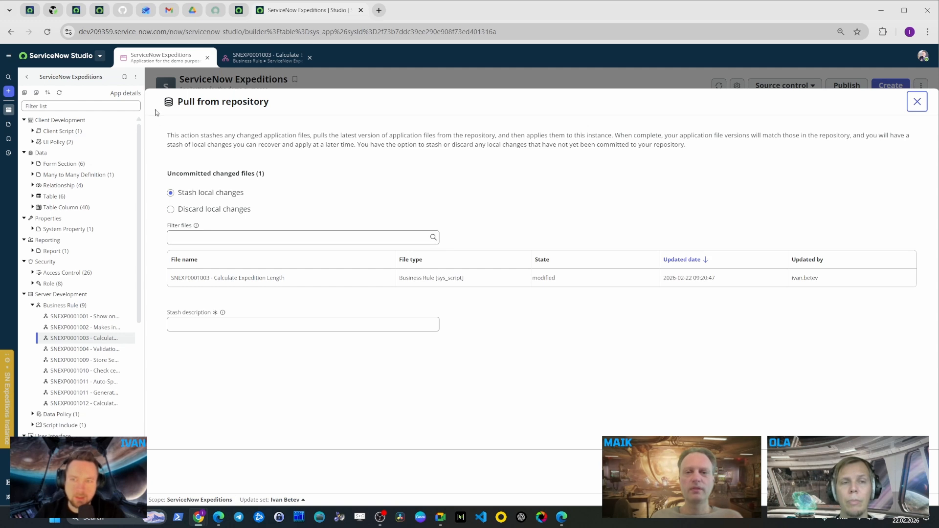
left_click_drag(160, 110, 387, 104)
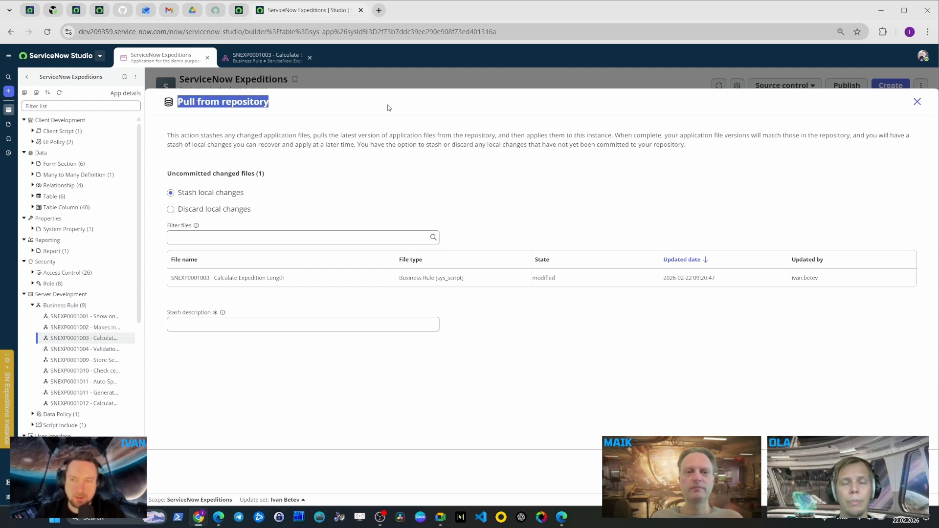
left_click(386, 105)
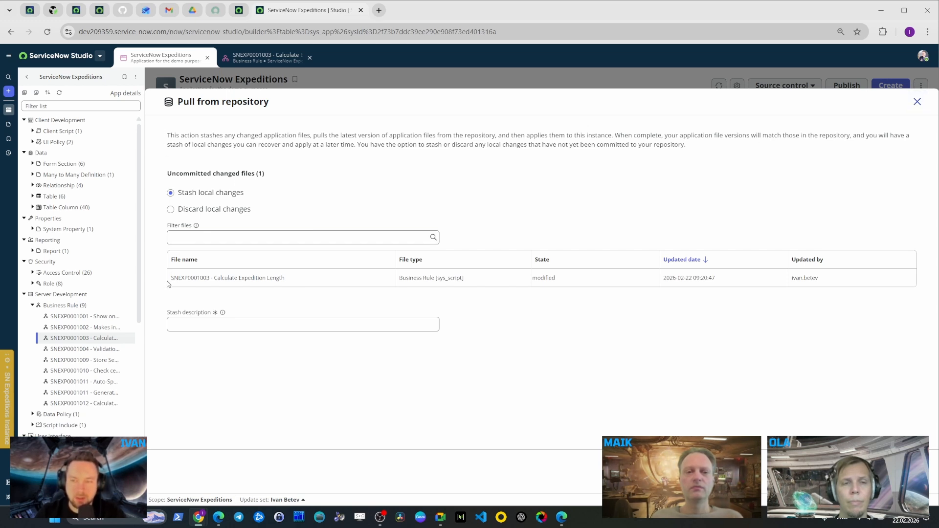
triple_click(298, 283)
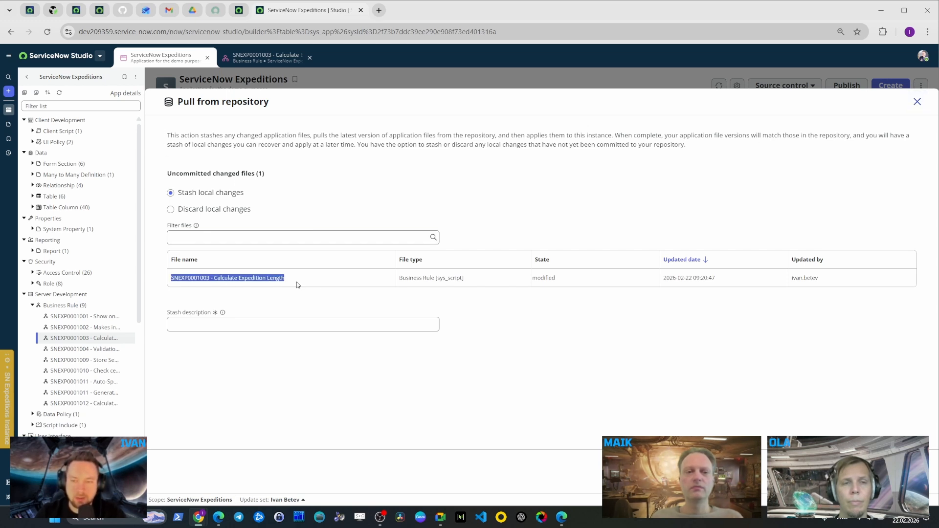
left_click(323, 292)
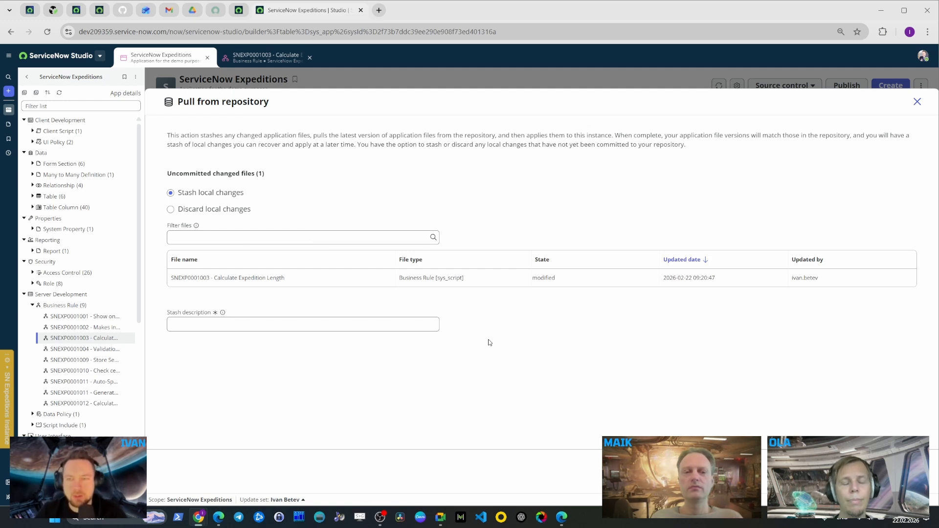
left_click(245, 325)
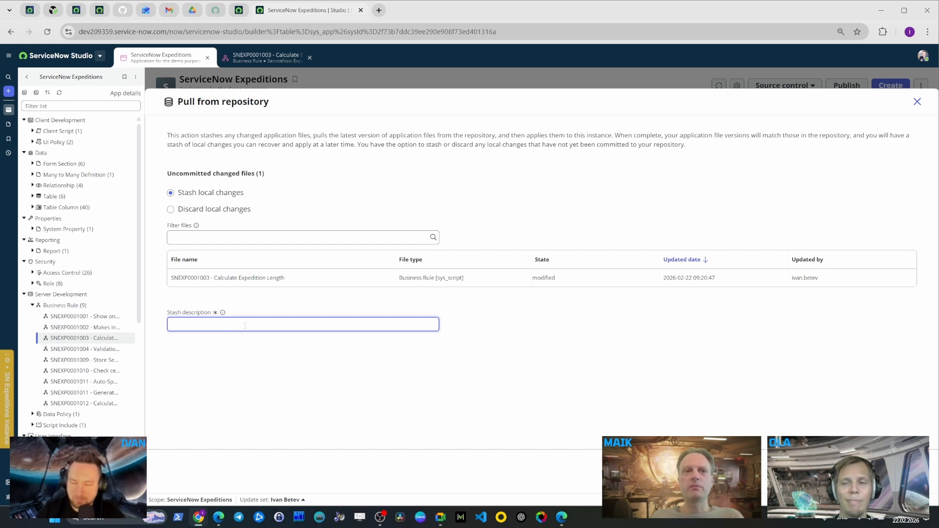
type("Tem[p")
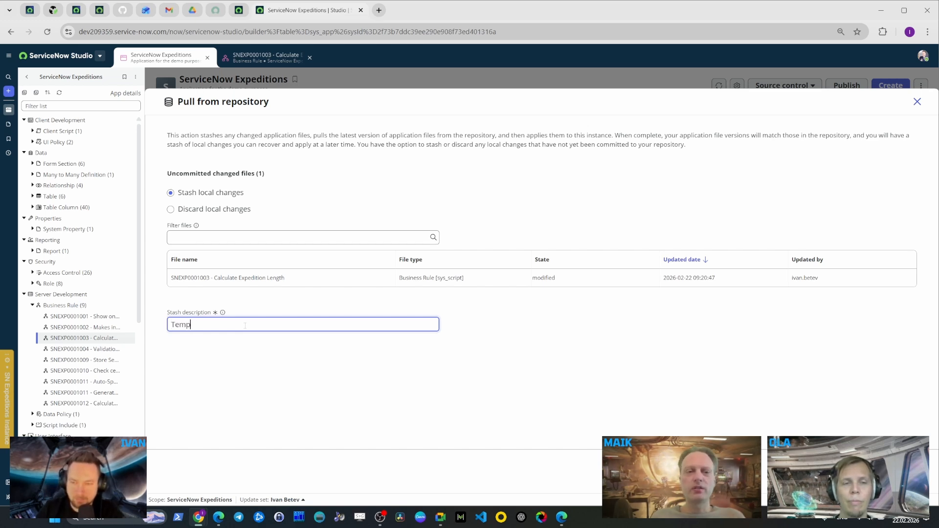
type("orary Work to Save #1")
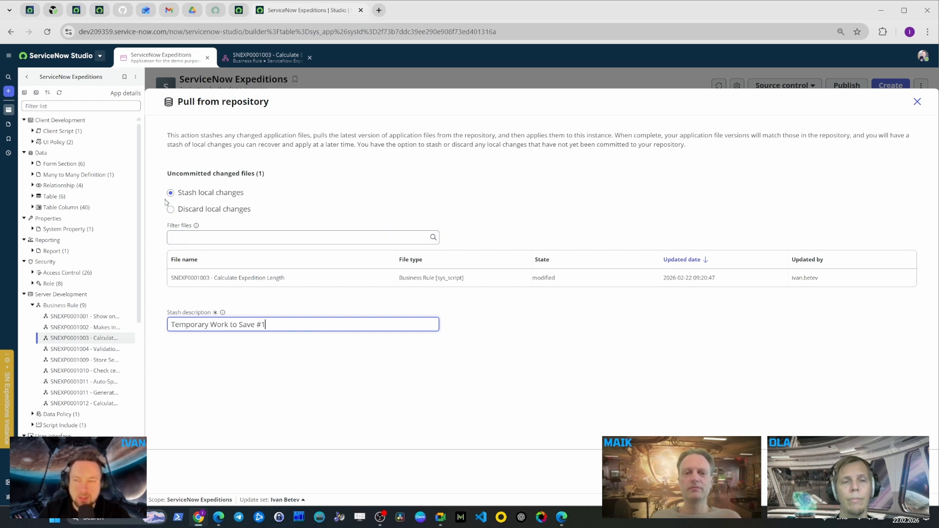
left_click_drag(171, 278, 304, 283)
left_click(341, 163)
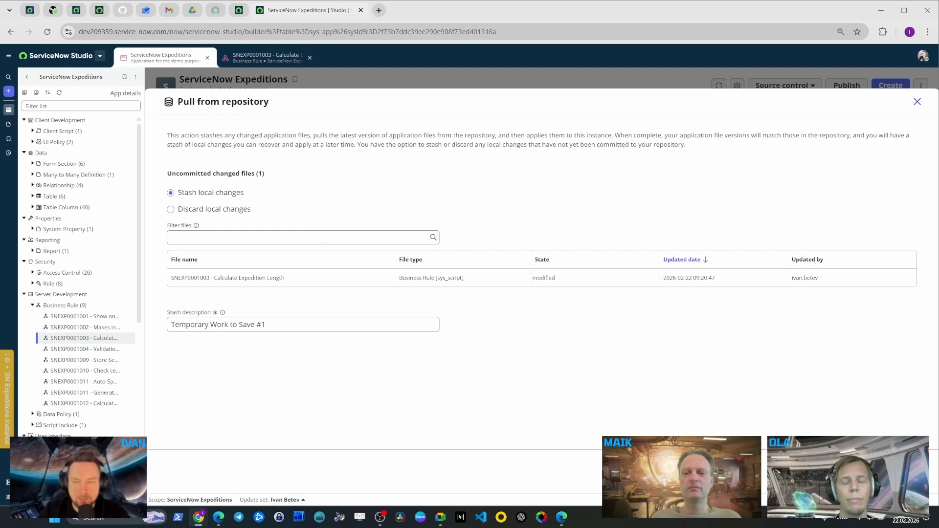
left_click(886, 472)
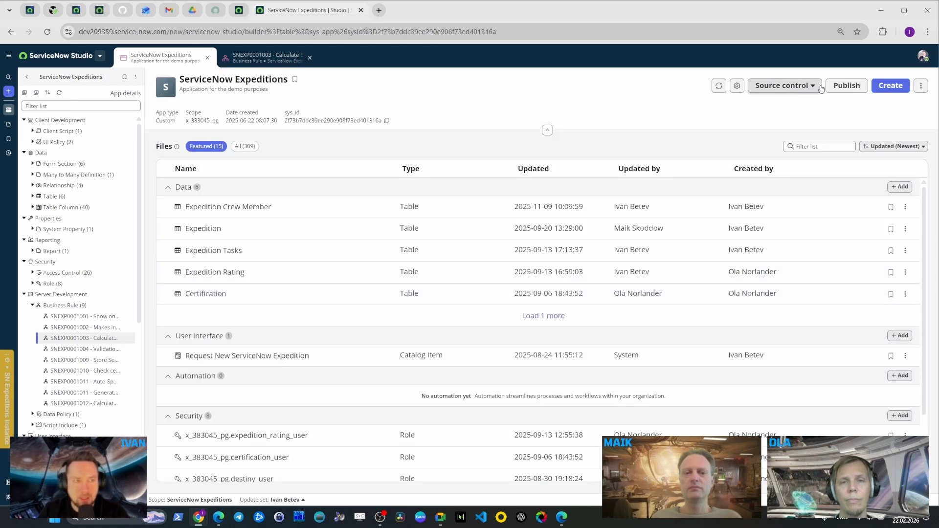
Recheck the source control actions, open the stash management list, and delete the stash my_own_stash
left_click(802, 91)
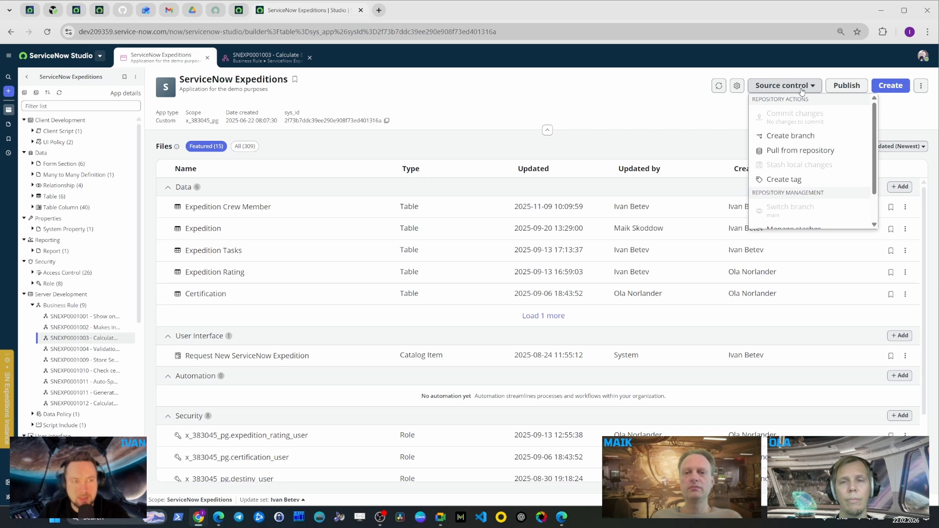
scroll(834, 110, "down", 3)
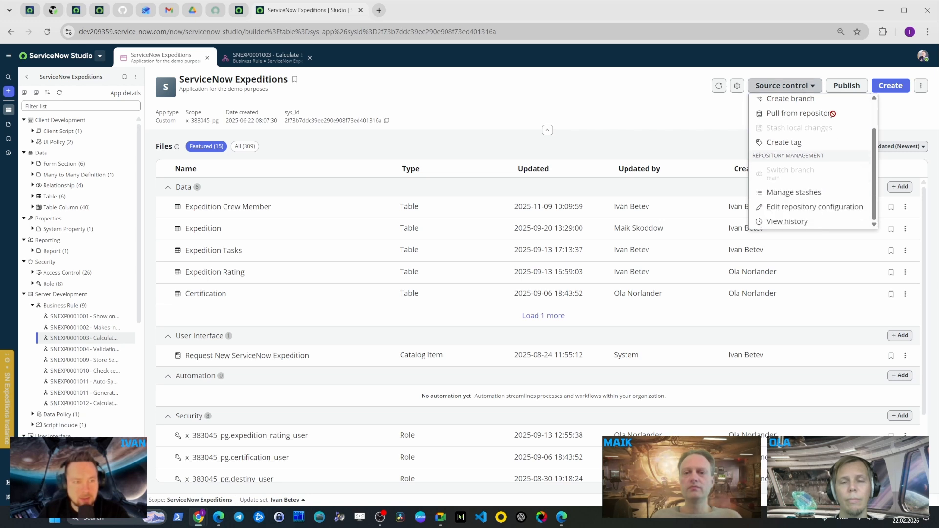
scroll(832, 116, "up", 3)
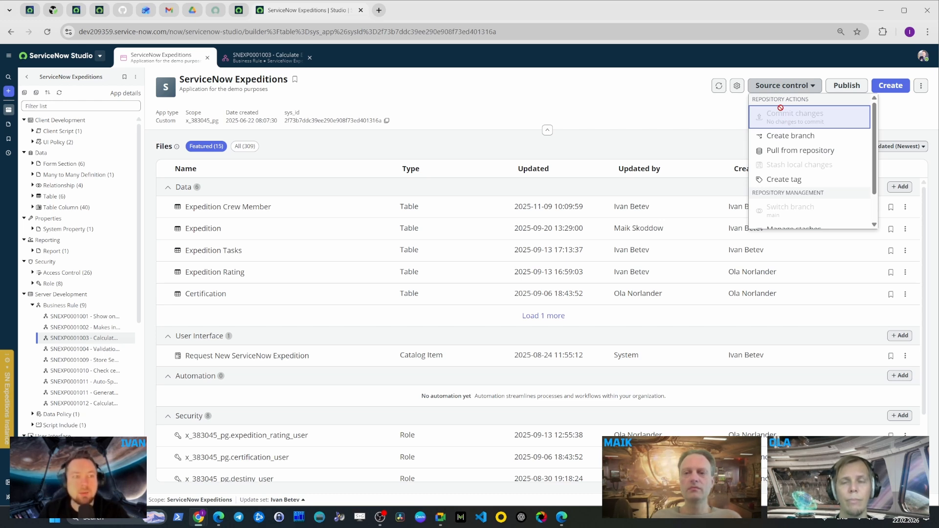
scroll(822, 196, "down", 3)
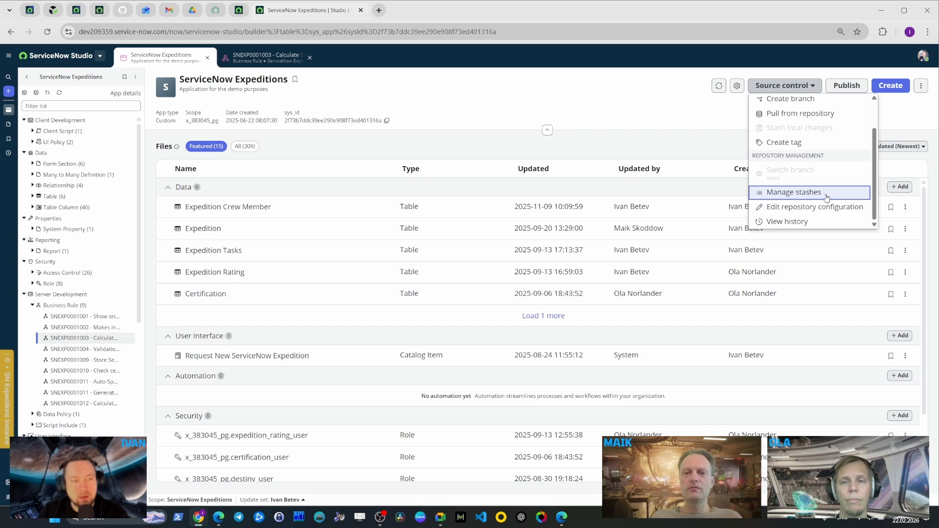
left_click(823, 197)
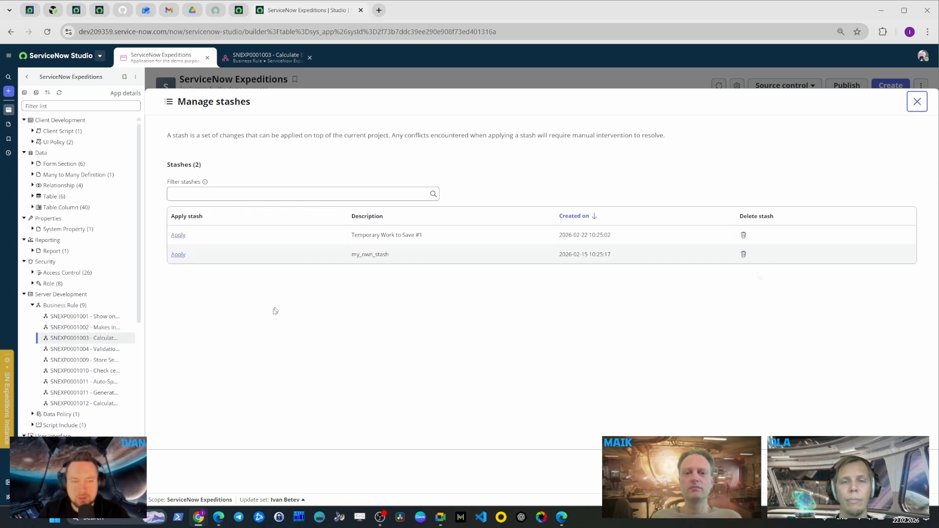
left_click(743, 255)
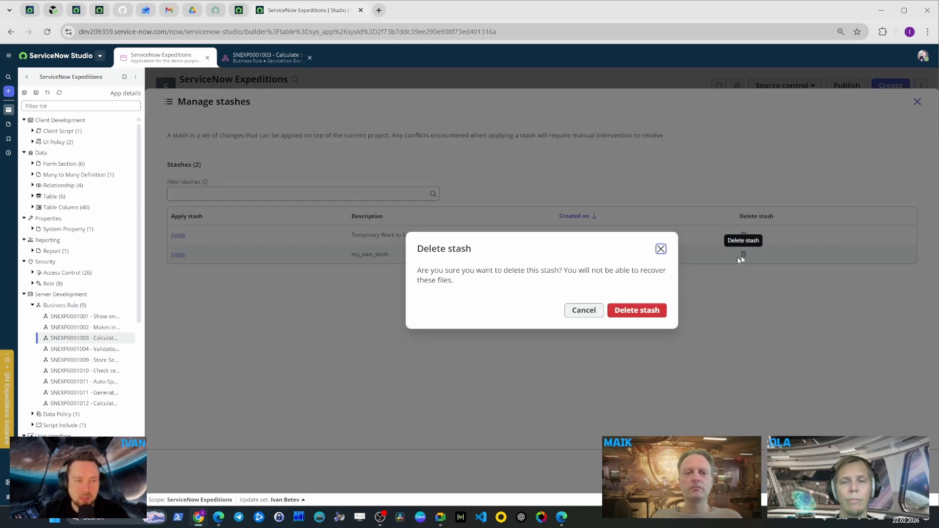
left_click(636, 315)
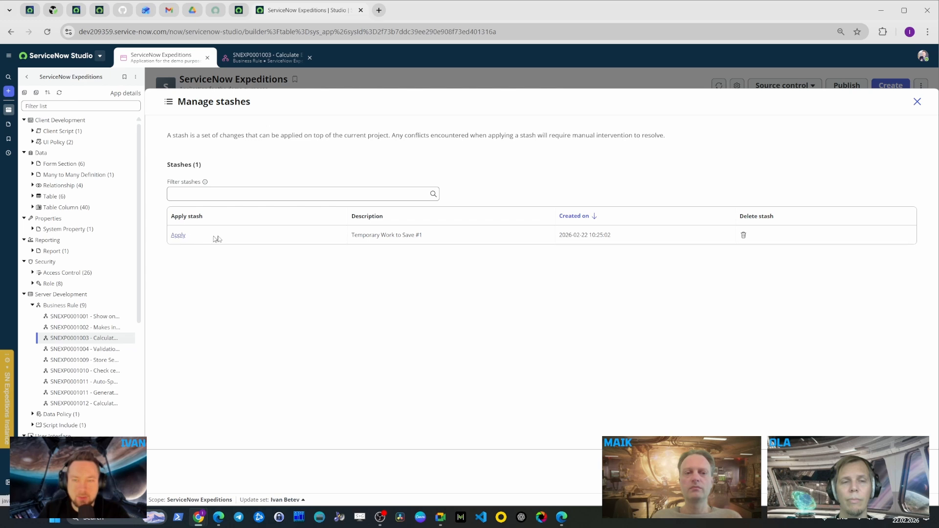
Apply the stash "Temporary Work to Save #1" to the application
left_click_drag(435, 238, 346, 239)
left_click(193, 273)
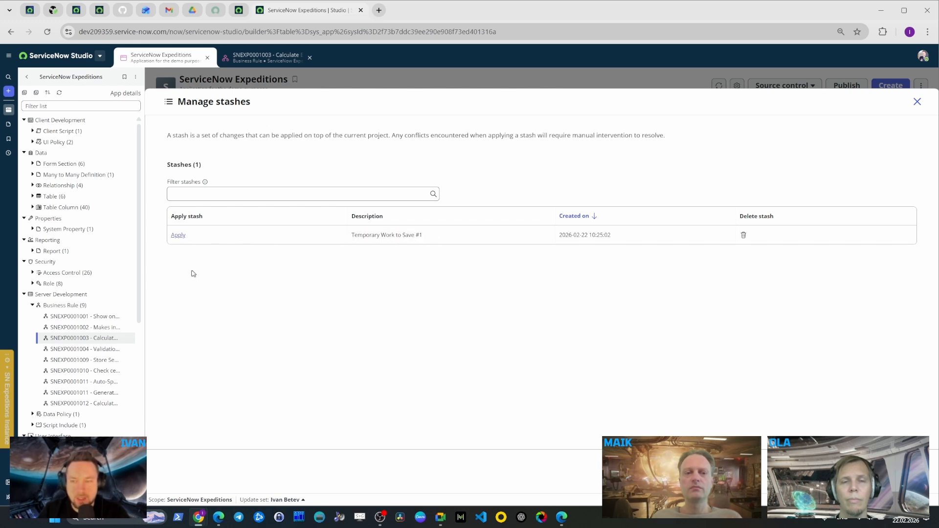
left_click(179, 236)
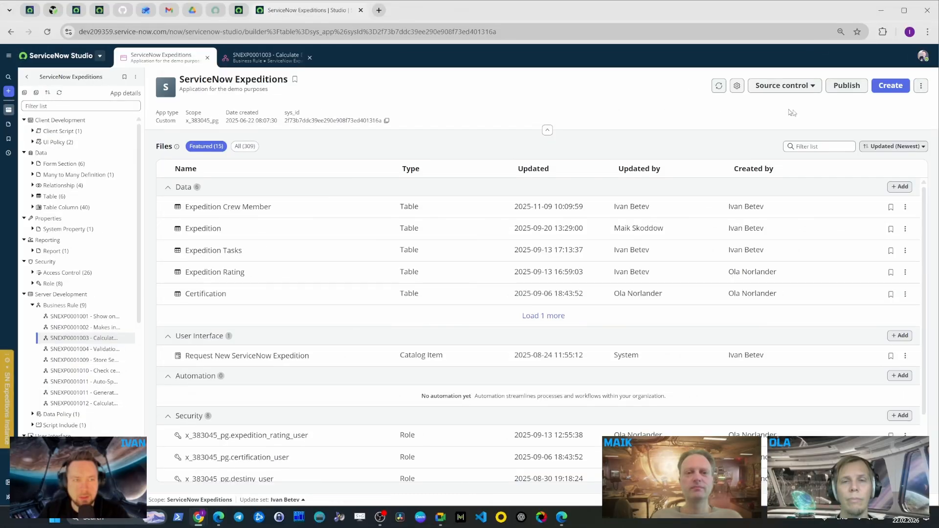
Check the changed files offered for commit without committing, and review the Description and Versions list of business rule SNEXP0001003
left_click(812, 87)
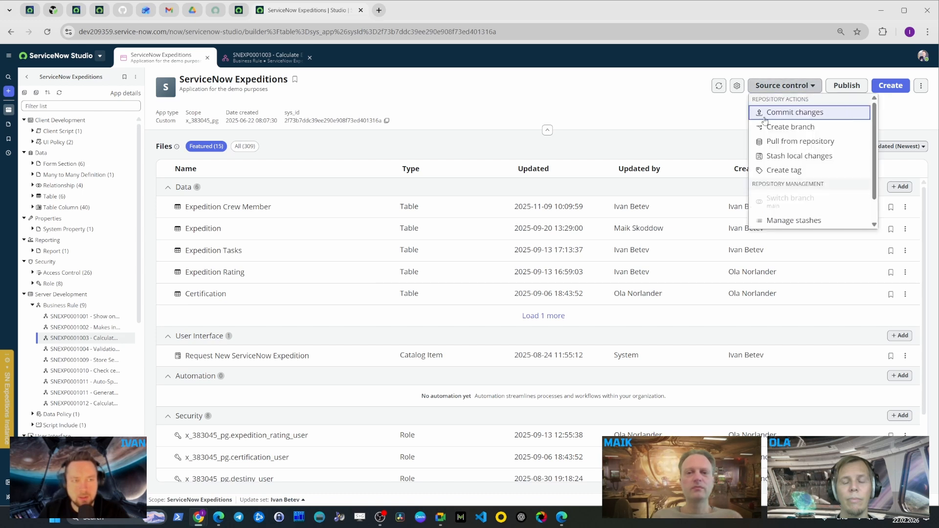
left_click(810, 114)
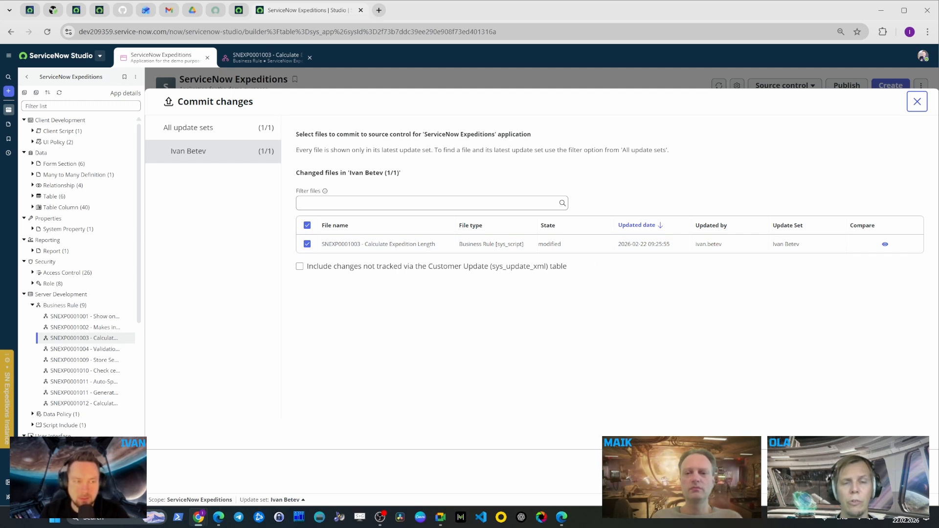
left_click(917, 101)
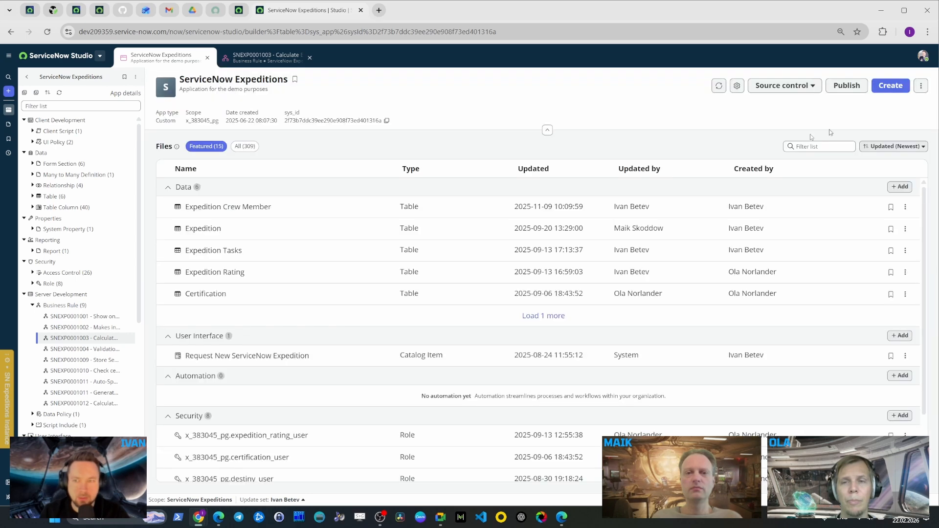
left_click(259, 57)
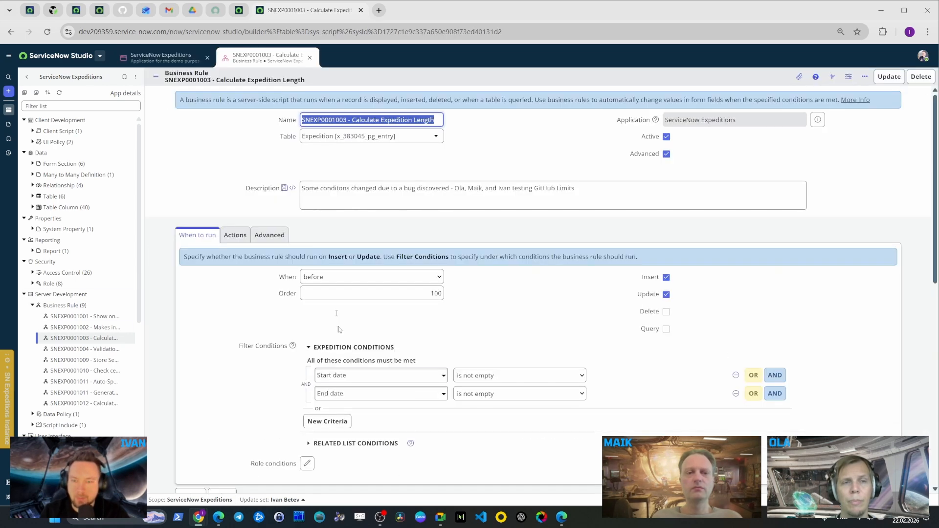
scroll(339, 329, "down", 6)
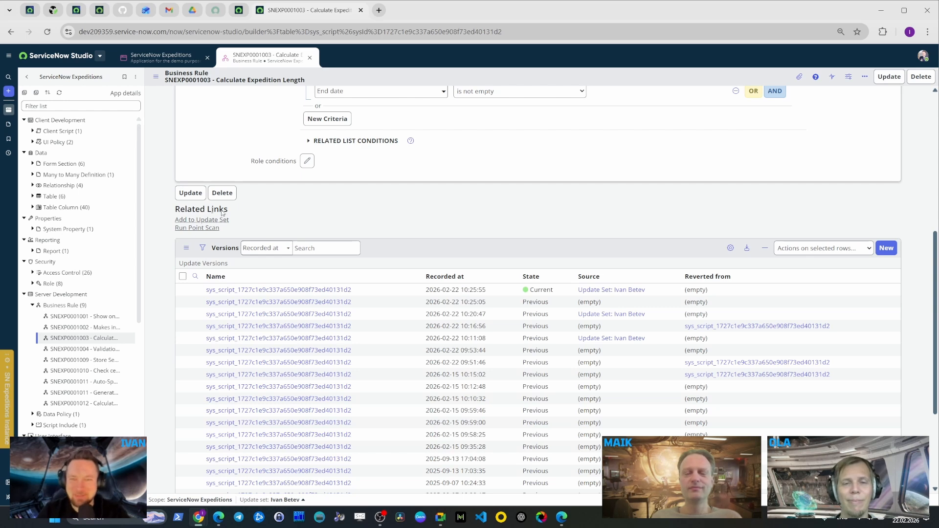
Commit the modified business rule SNEXP0001003 to the application's source control with the comment "Final Commit"
left_click(175, 60)
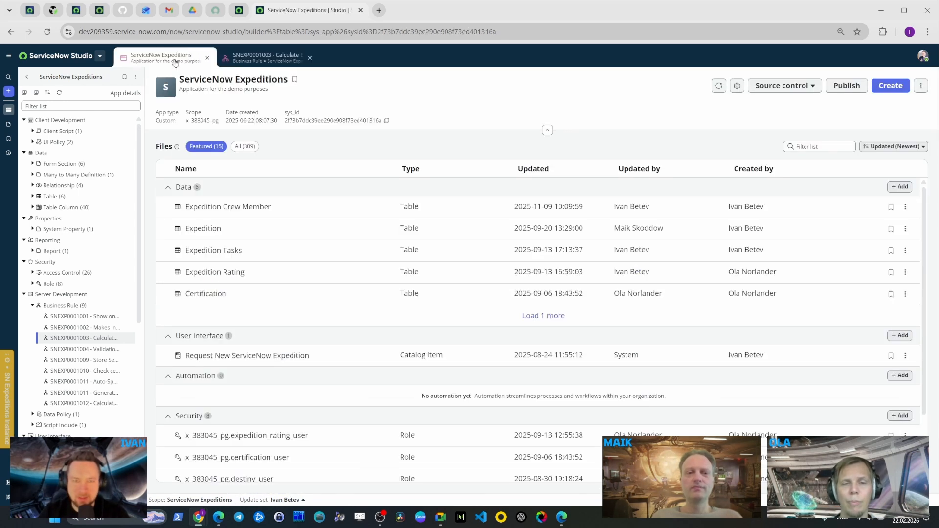
left_click(808, 93)
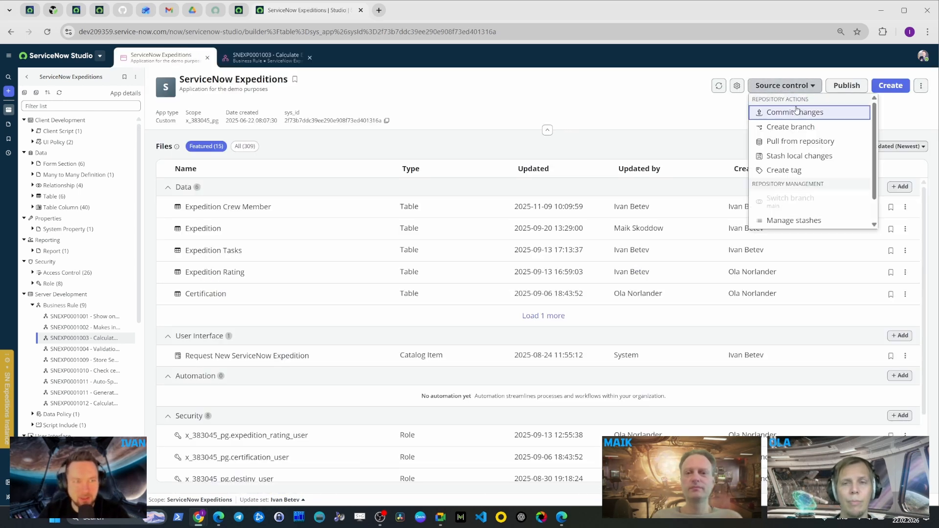
left_click(788, 112)
left_click(899, 470)
left_click(270, 291)
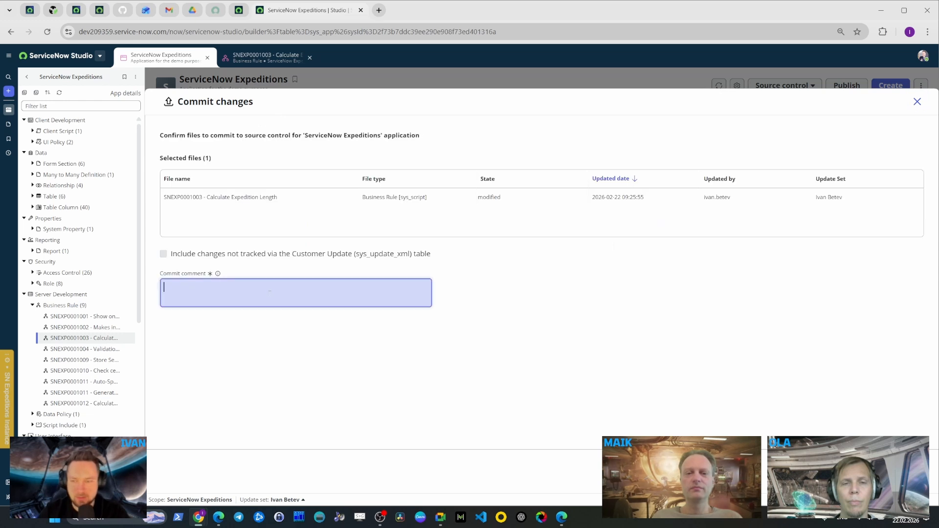
type("Final Commit")
left_click(899, 470)
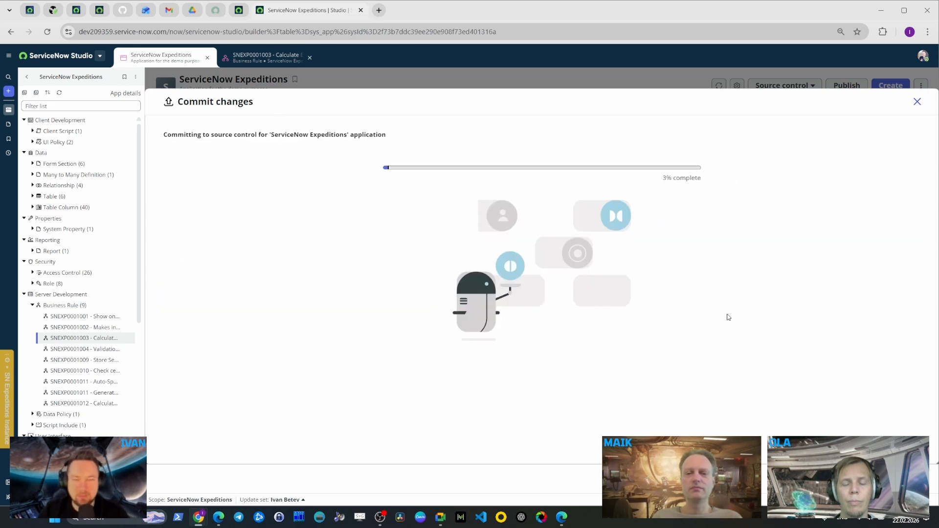